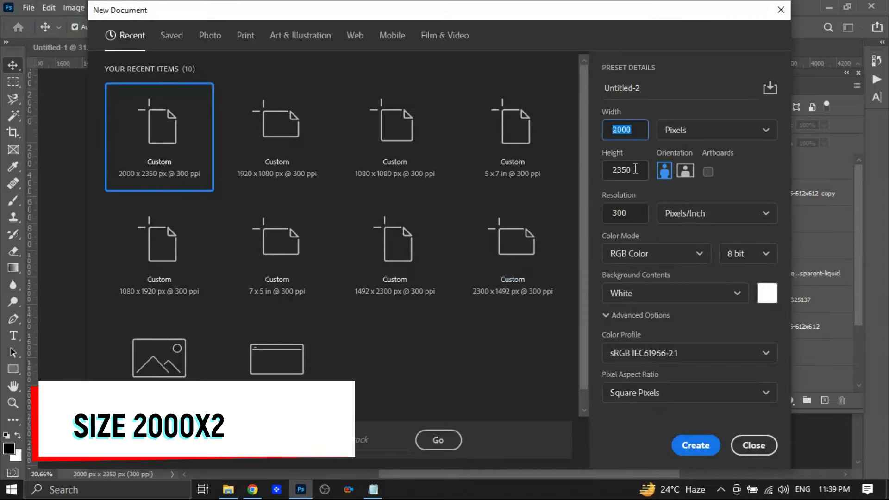
# Create a new 2000 x 2350 px RGB document at 300 pixels/inch with a white background.
pyautogui.click(695, 444)
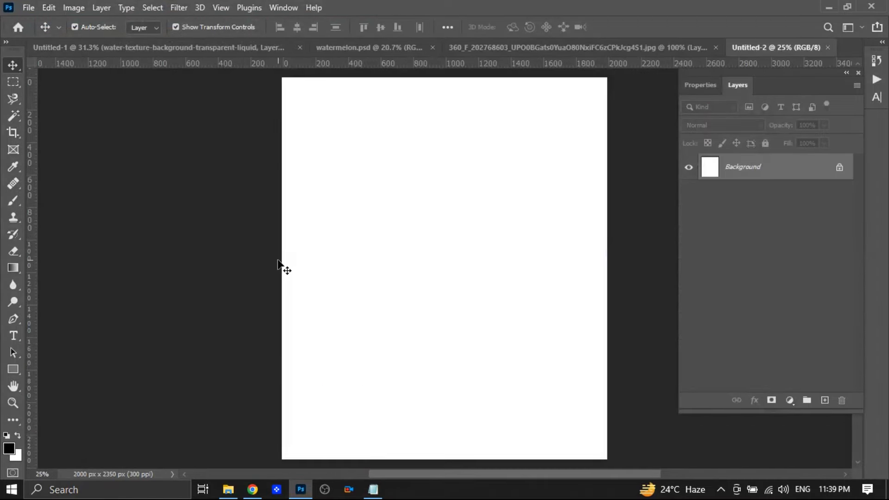
pyautogui.press('super')
pyautogui.scroll(-1, 375, 265)
pyautogui.press('super')
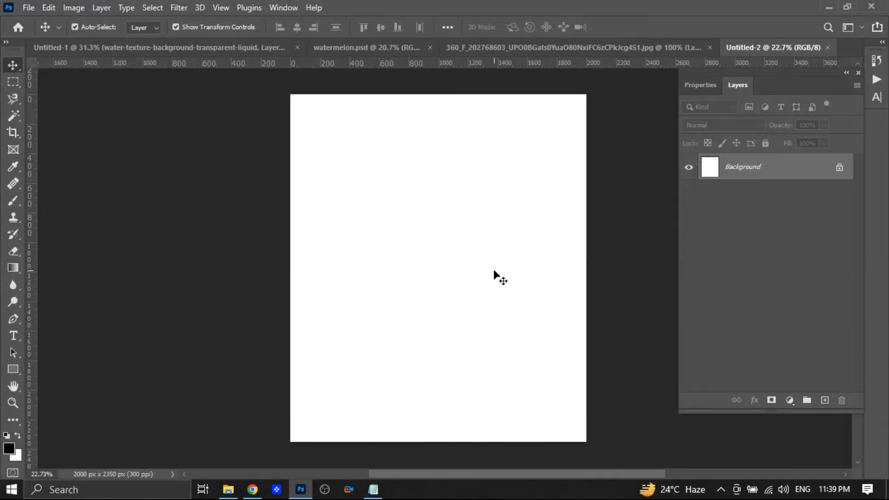
# Place the embedded 3D render of a wooden table looking out to a tropical landscape from the Downloads folder.
pyautogui.click(27, 7)
pyautogui.click(58, 277)
pyautogui.click(59, 91)
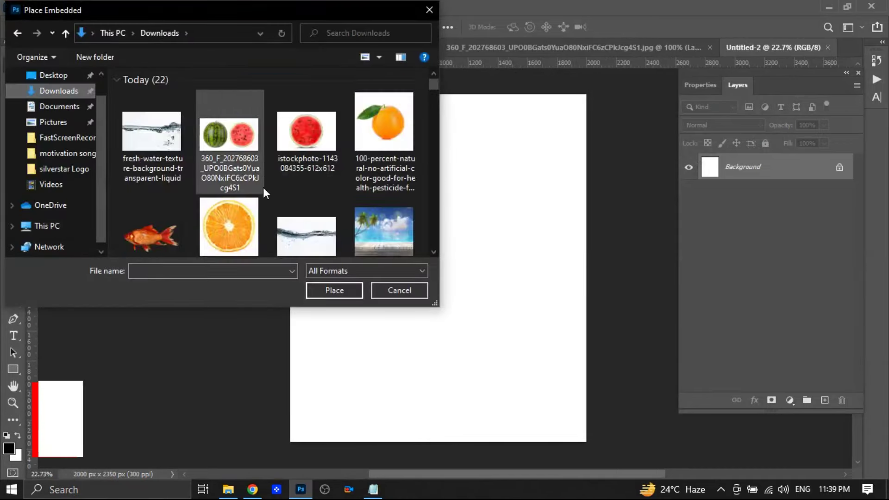
pyautogui.click(379, 221)
pyautogui.click(330, 290)
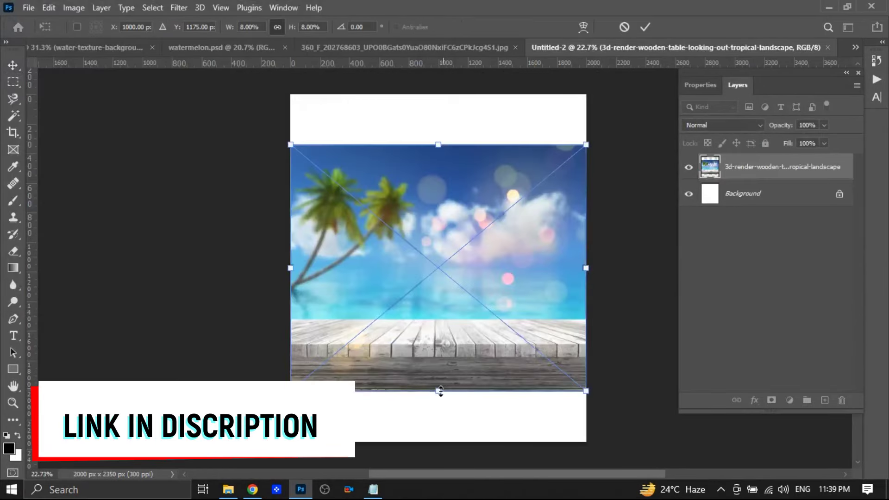
# Scale the placed landscape image to about 2890 x 2408 px so it covers the whole canvas.
pyautogui.moveTo(440, 393); pyautogui.dragTo(445, 450)
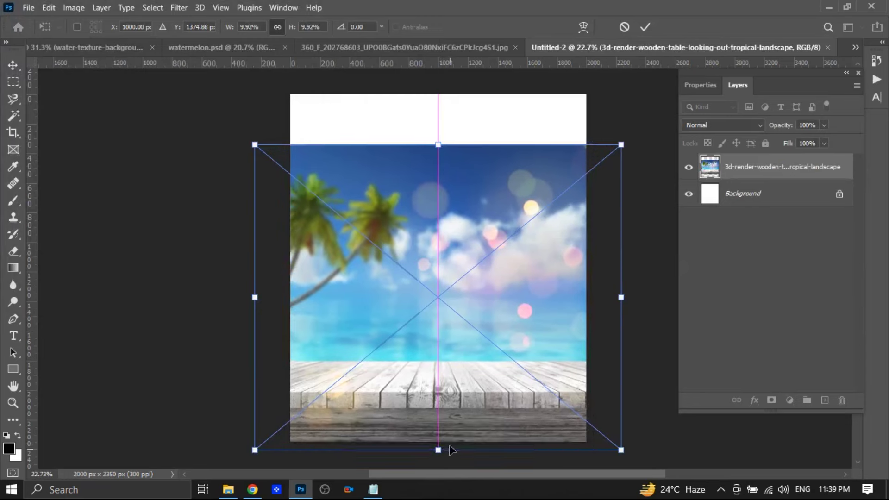
pyautogui.moveTo(440, 143); pyautogui.dragTo(438, 95)
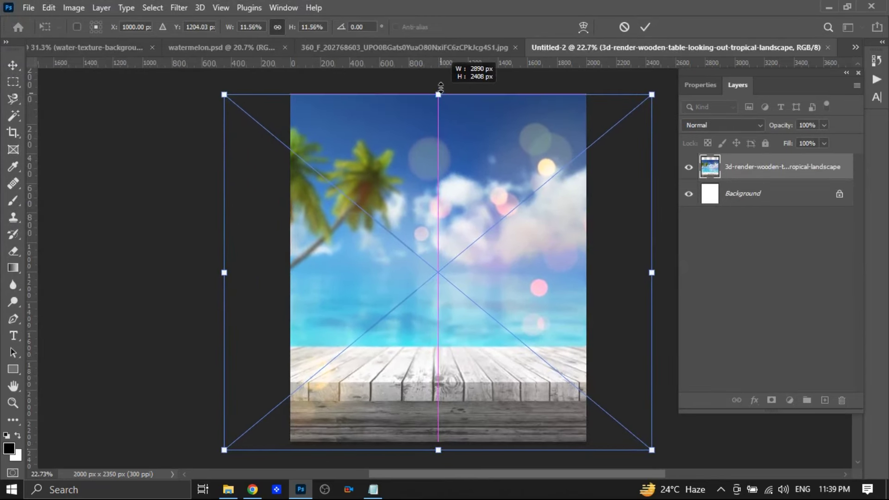
pyautogui.click(646, 27)
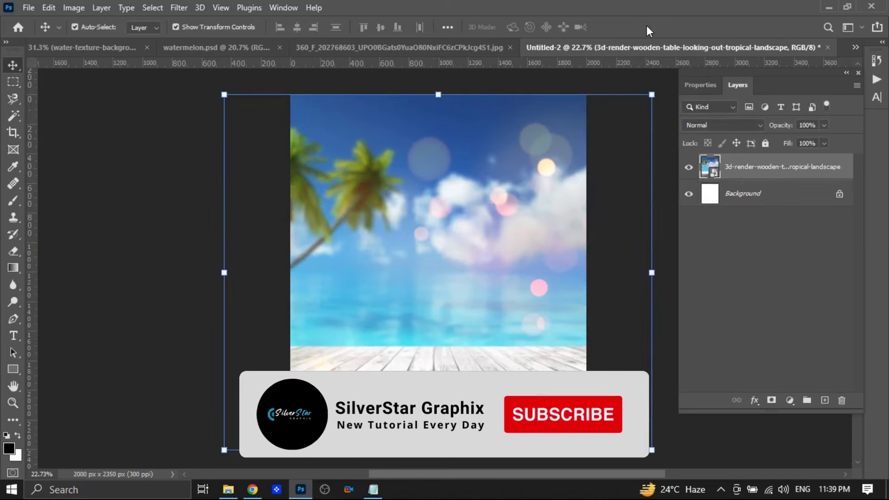
pyautogui.click(156, 274)
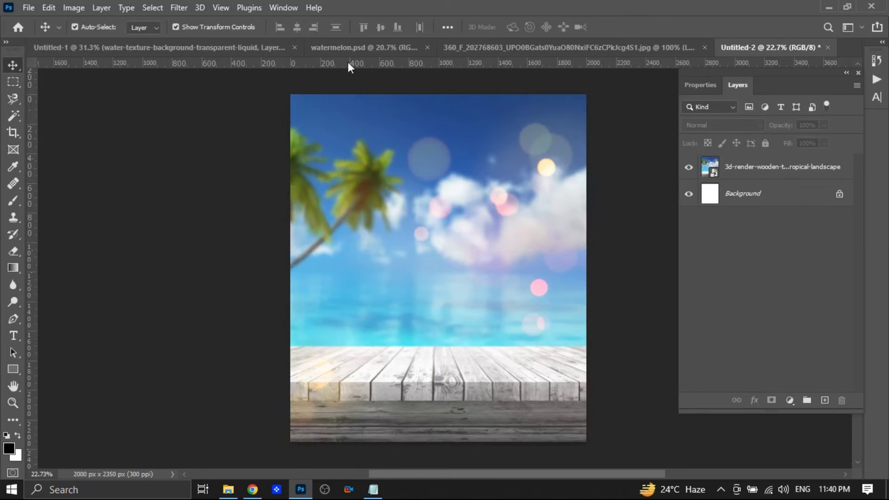
# Bring the whole watermelon into the new document, enlarge it to about 463%, and centre it standing on the wooden table.
pyautogui.click(346, 47)
pyautogui.click(474, 49)
pyautogui.moveTo(451, 292); pyautogui.dragTo(538, 369)
pyautogui.moveTo(422, 250); pyautogui.dragTo(318, 197)
pyautogui.moveTo(506, 276)
pyautogui.mouseDown()
pyautogui.moveTo(485, 277)
pyautogui.moveTo(495, 281)
pyautogui.mouseUp()
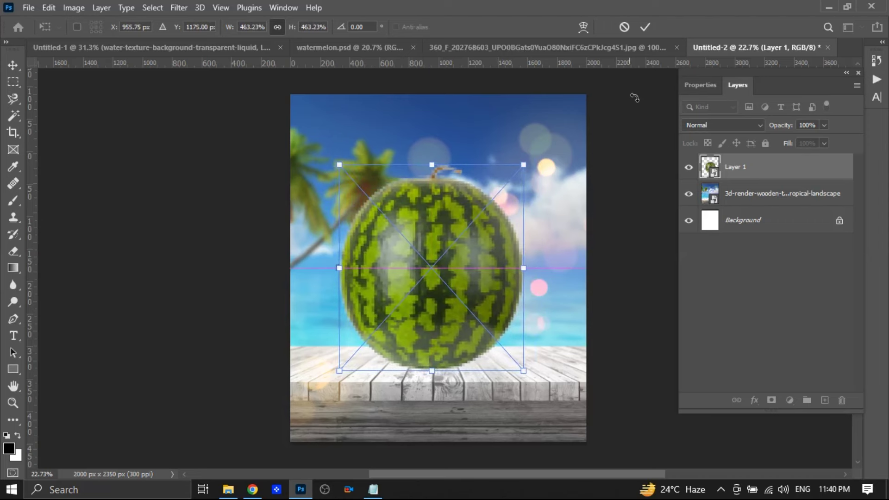
pyautogui.click(645, 27)
pyautogui.moveTo(435, 301); pyautogui.dragTo(443, 303)
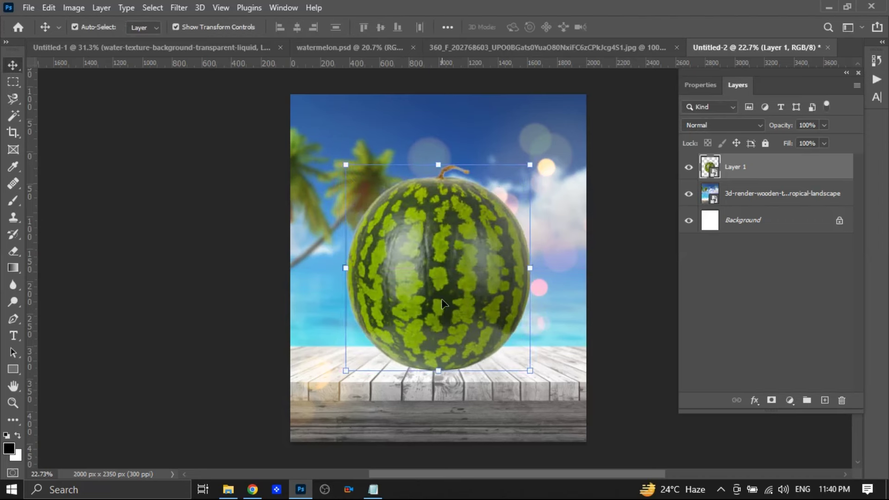
# Rasterize the watermelon layer, Layer 1.
pyautogui.click(624, 287)
pyautogui.click(747, 172)
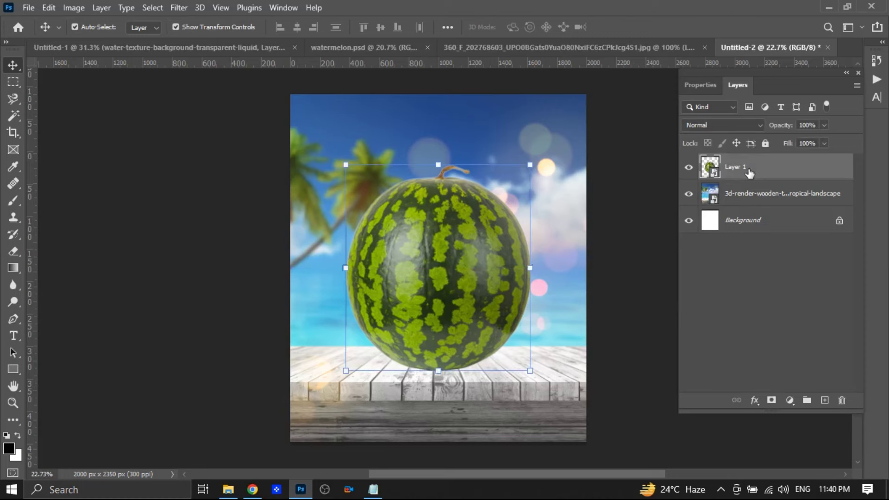
pyautogui.rightClick(750, 179)
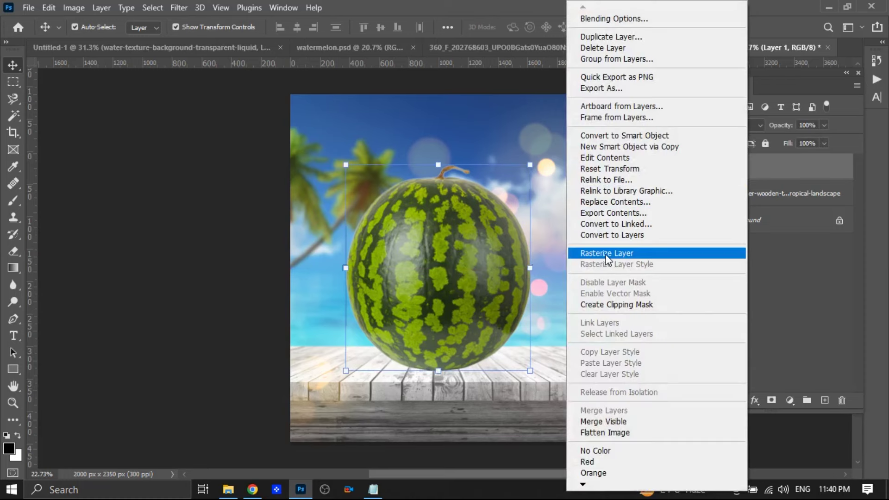
pyautogui.click(638, 253)
# Select the upper third of the watermelon with the Rectangular Marquee and cut it onto a new layer.
pyautogui.click(13, 81)
pyautogui.moveTo(328, 160); pyautogui.dragTo(546, 225)
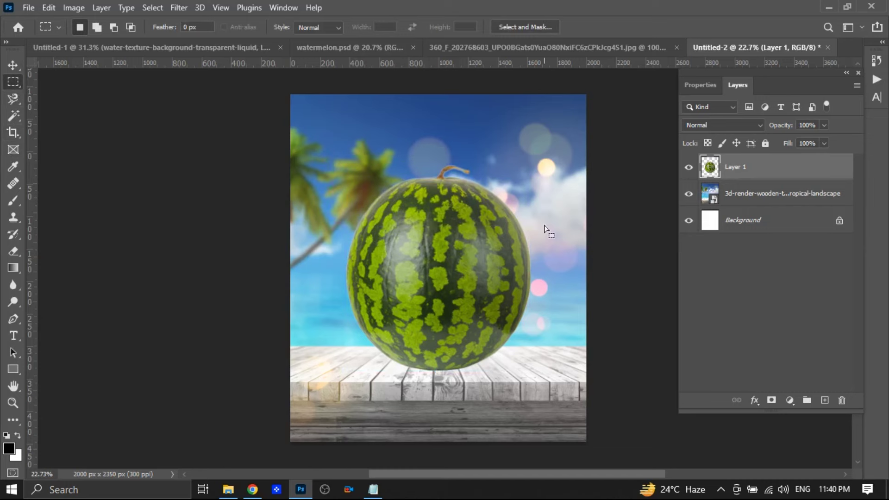
pyautogui.rightClick(466, 205)
pyautogui.click(499, 302)
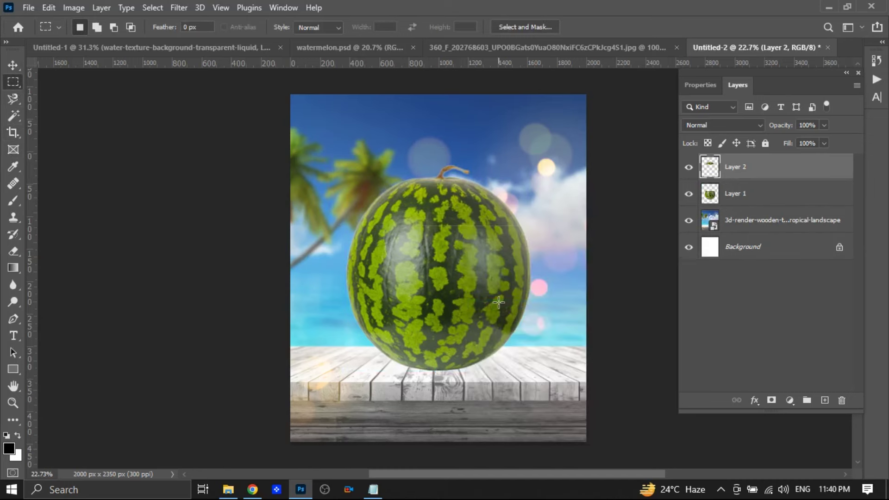
# Nudge the cut watermelon top straight up to open a gap above the lower part.
pyautogui.press('v')
pyautogui.hotkey('shift', 'Up')
pyautogui.hotkey('shift', 'Up')
pyautogui.hotkey('shift', 'Up')
pyautogui.hotkey('shift', 'Up')
pyautogui.hotkey('shift', 'Up')
pyautogui.hotkey('shift', 'Up')
pyautogui.hotkey('shift', 'Up')
pyautogui.hotkey('shift', 'Up')
pyautogui.hotkey('shift', 'Up')
pyautogui.hotkey('shift', 'Up')
pyautogui.hotkey('shift', 'Up')
pyautogui.hotkey('shift', 'Up')
pyautogui.hotkey('shift', 'Up')
pyautogui.hotkey('shift', 'Up')
pyautogui.hotkey('shift', 'Up')
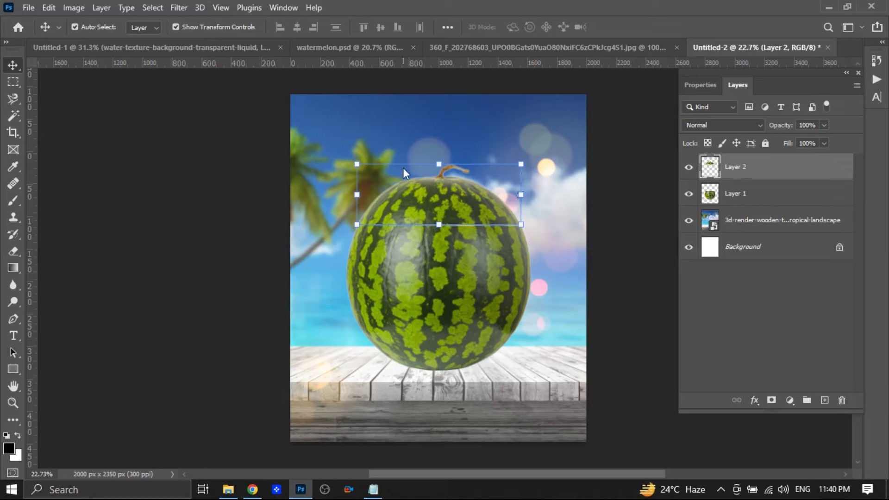
pyautogui.hotkey('shift', 'Up')
pyautogui.hotkey('shift', 'Up')
pyautogui.hotkey('shift', 'Up')
pyautogui.hotkey('shift', 'Up')
pyautogui.hotkey('shift', 'Up')
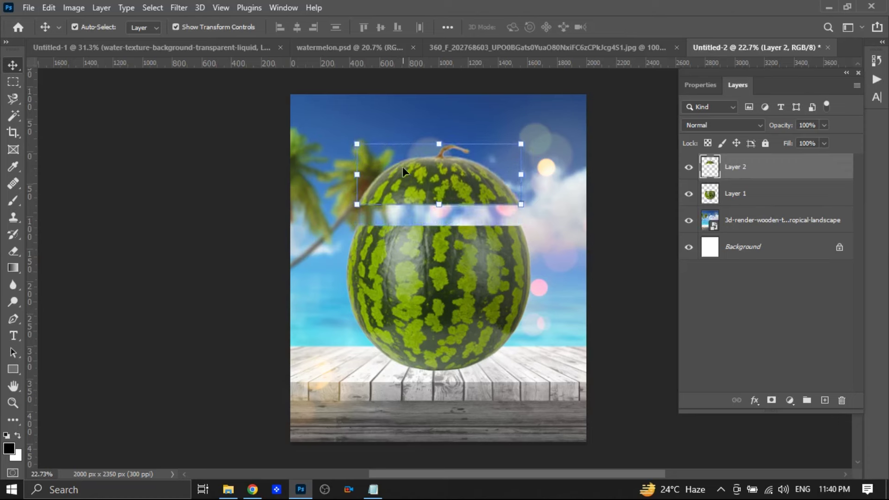
# Rotate the watermelon top to about -14.7° and move it higher above the lower part like an opened lid.
pyautogui.moveTo(525, 215); pyautogui.dragTo(537, 205)
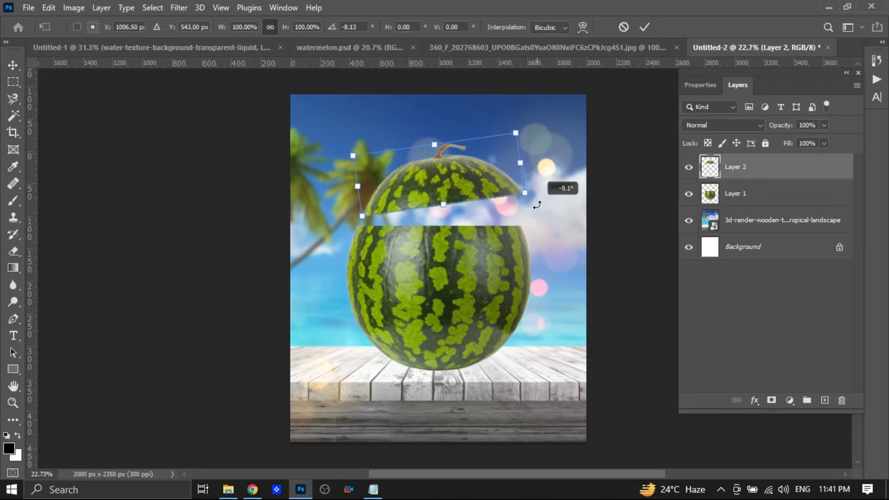
pyautogui.moveTo(464, 183); pyautogui.dragTo(459, 163)
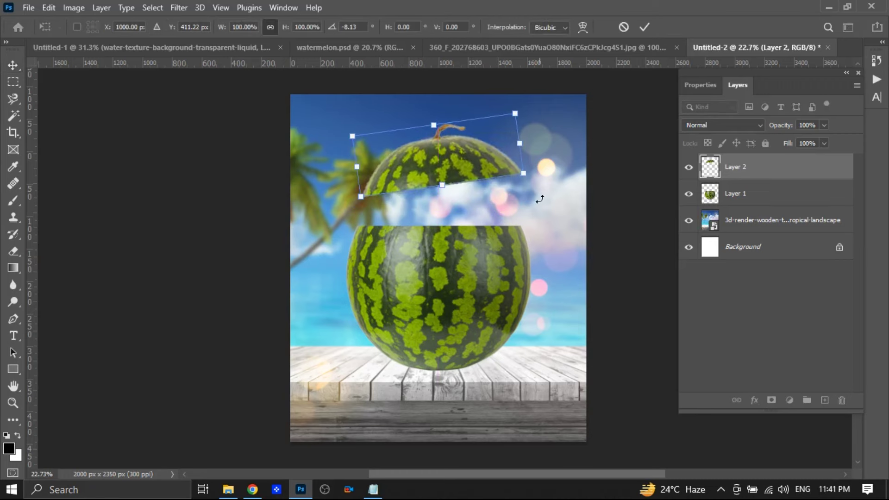
pyautogui.moveTo(540, 199); pyautogui.dragTo(537, 187)
pyautogui.moveTo(432, 162); pyautogui.dragTo(426, 162)
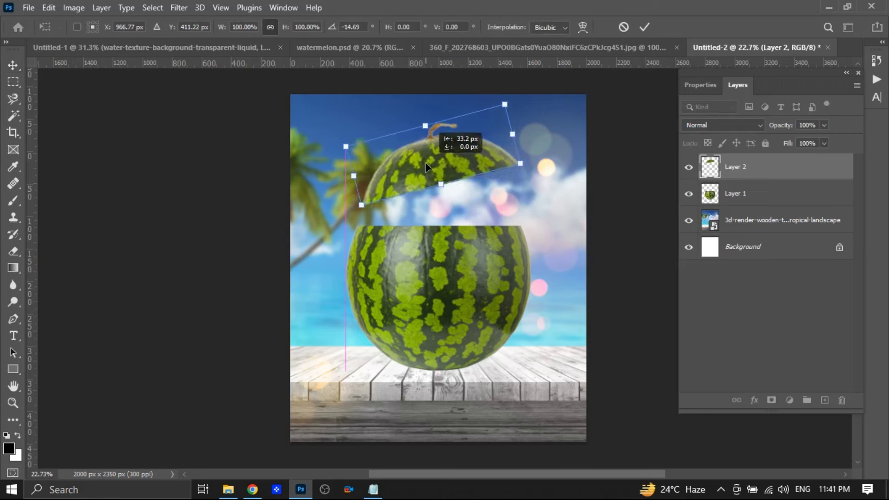
pyautogui.click(645, 27)
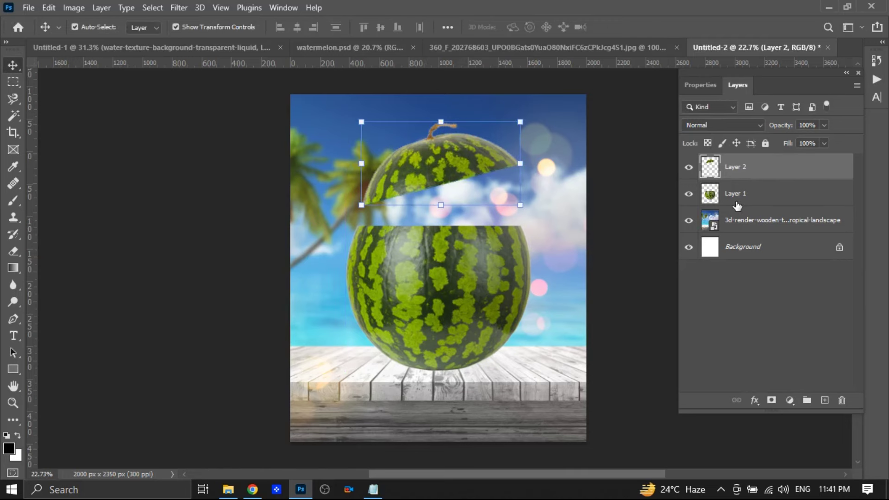
# Duplicate Layer 1 and hide the original, keeping the copy visible.
pyautogui.click(735, 196)
pyautogui.moveTo(771, 194); pyautogui.dragTo(825, 400)
pyautogui.click(688, 195)
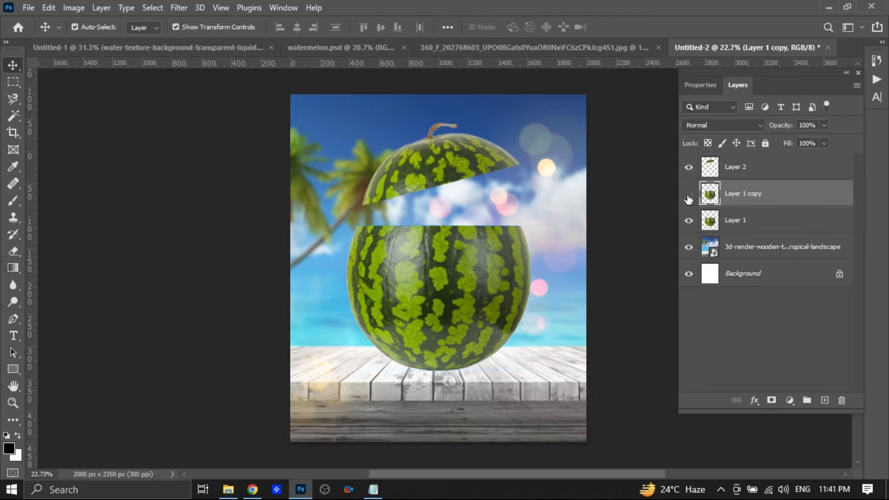
pyautogui.click(687, 194)
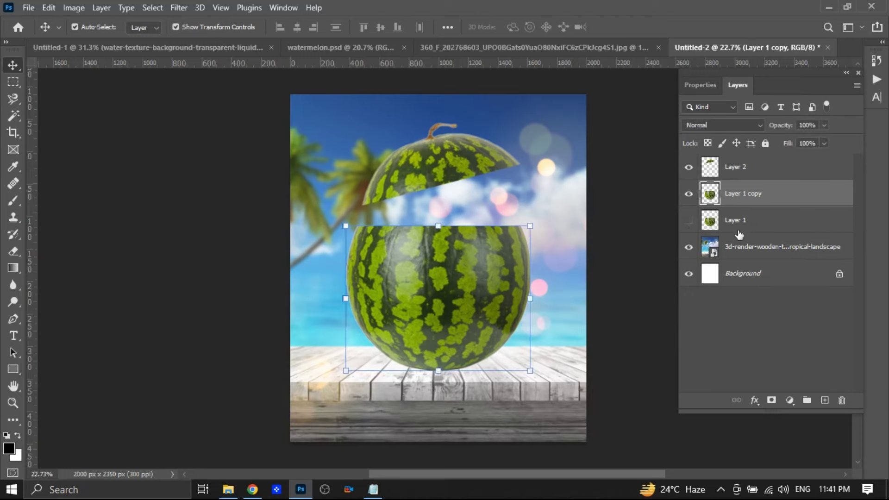
# Desaturate Layer 1 copy and set its blend mode to Screen.
pyautogui.click(74, 7)
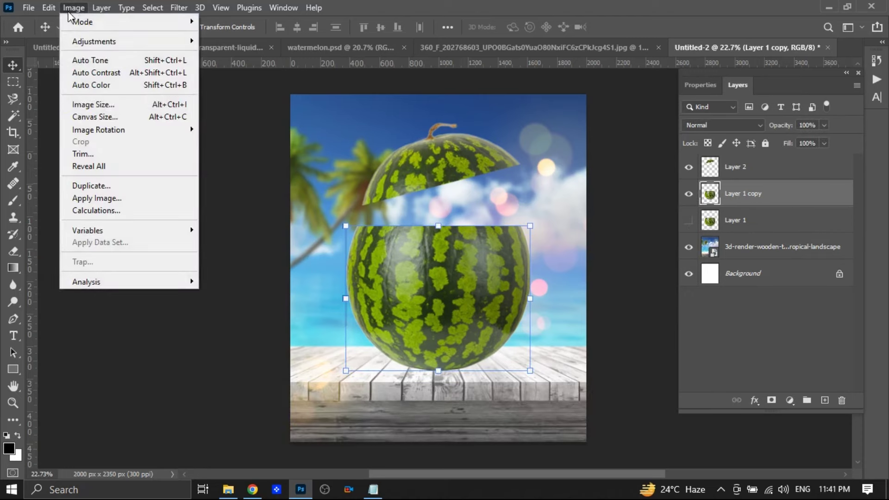
pyautogui.moveTo(120, 41)
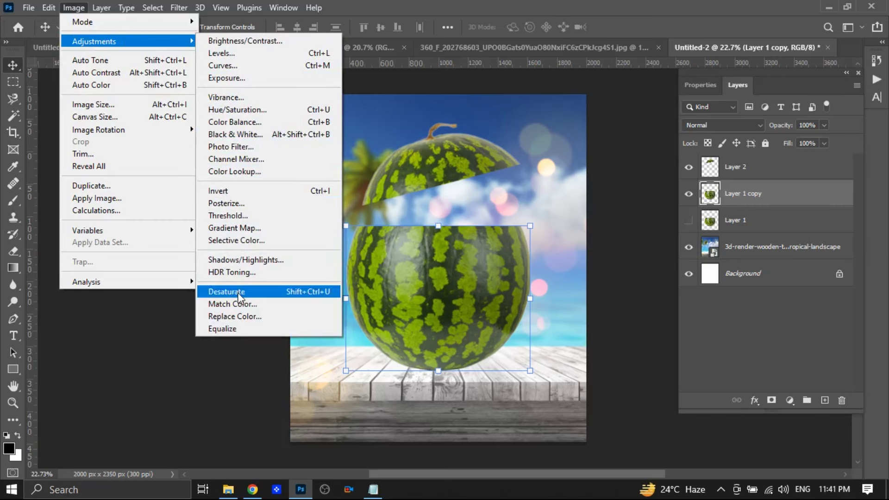
pyautogui.click(222, 292)
pyautogui.click(722, 125)
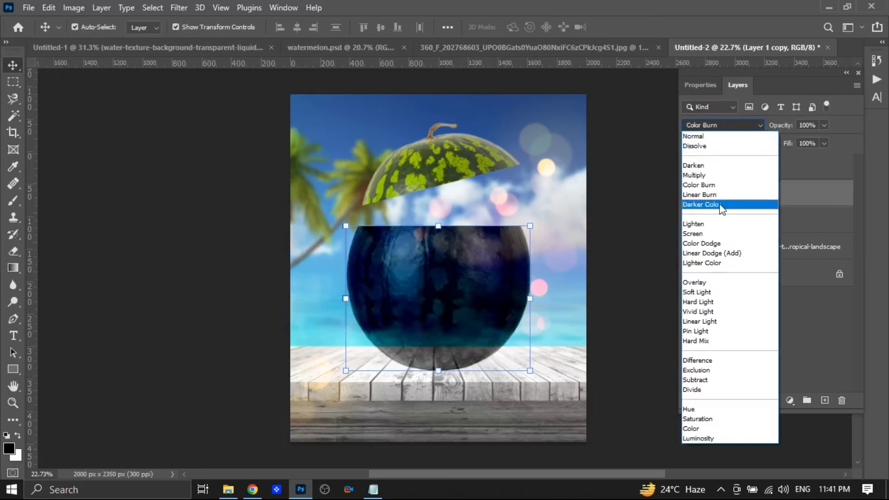
pyautogui.click(707, 234)
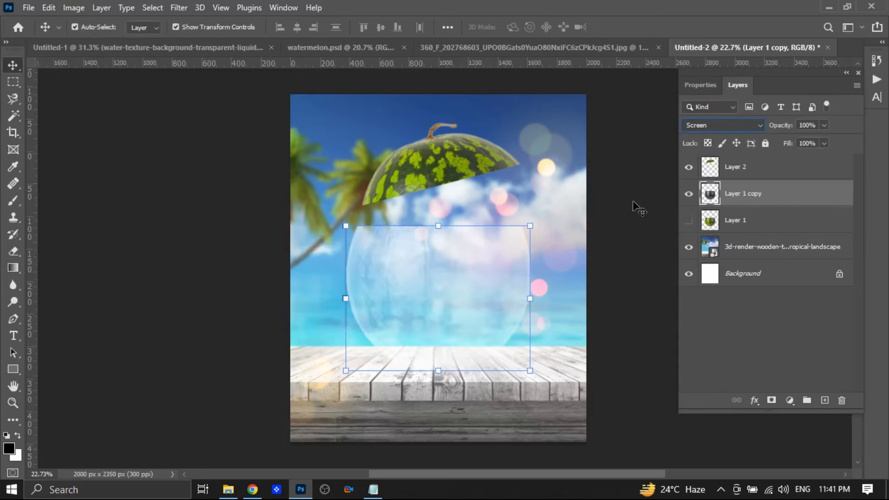
# Adjust the Levels of Layer 1 copy with a shadow input of 56, brightened midtones and a lowered highlight input.
pyautogui.press('ctrl')
pyautogui.hotkey('ctrl', 'l')
pyautogui.moveTo(491, 195); pyautogui.dragTo(528, 195)
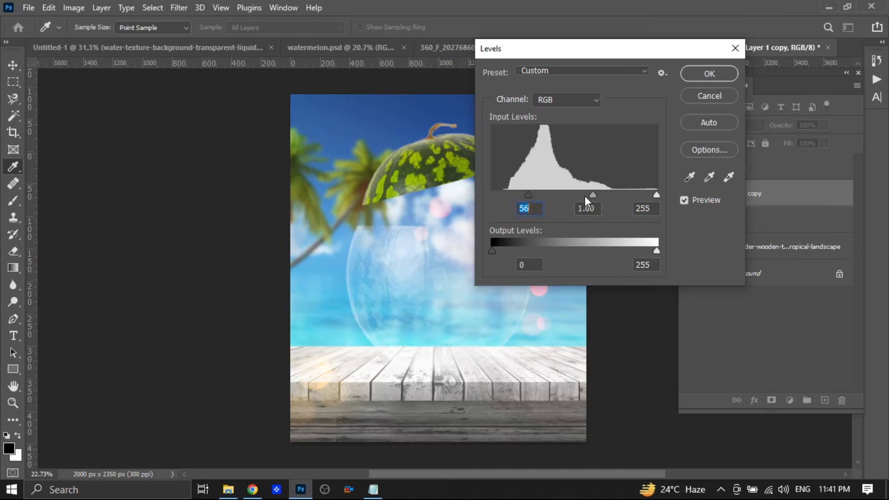
pyautogui.moveTo(592, 195); pyautogui.dragTo(559, 196)
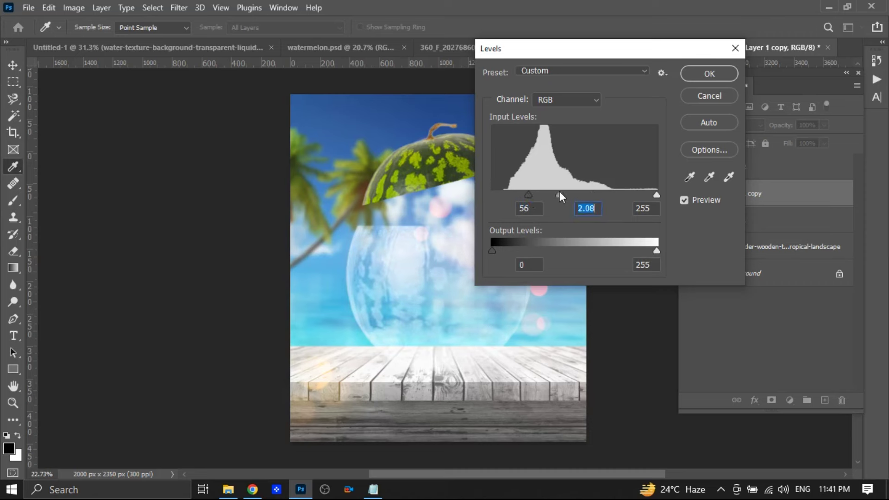
pyautogui.moveTo(656, 195); pyautogui.dragTo(637, 196)
pyautogui.moveTo(555, 193); pyautogui.dragTo(573, 197)
pyautogui.click(710, 74)
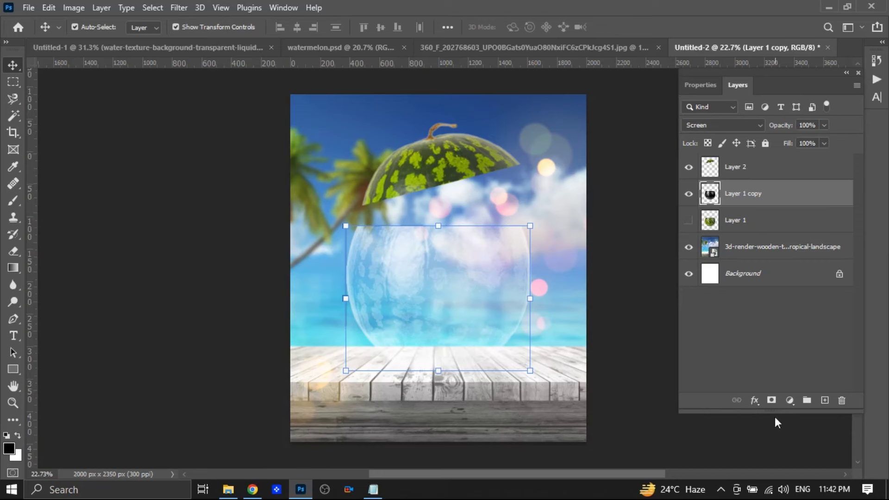
# Add layer masks to Layer 1 copy and Layer 1, and make Layer 1 visible again.
pyautogui.click(771, 401)
pyautogui.click(689, 221)
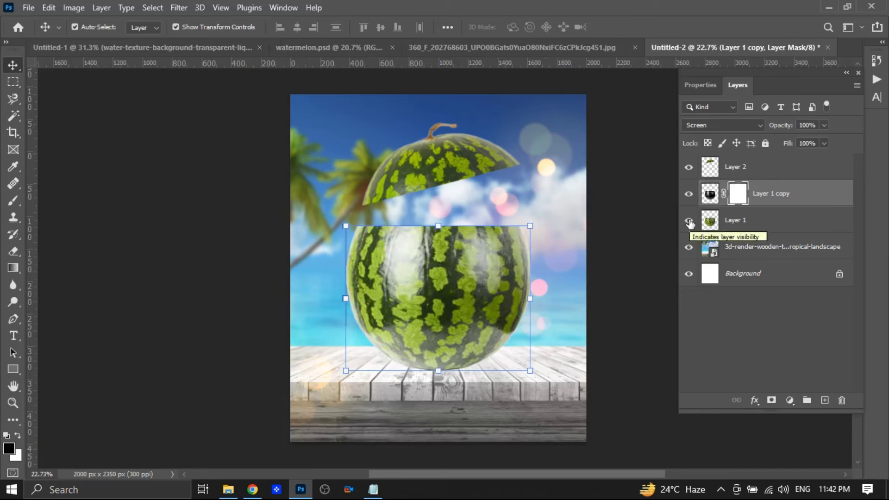
pyautogui.click(689, 221)
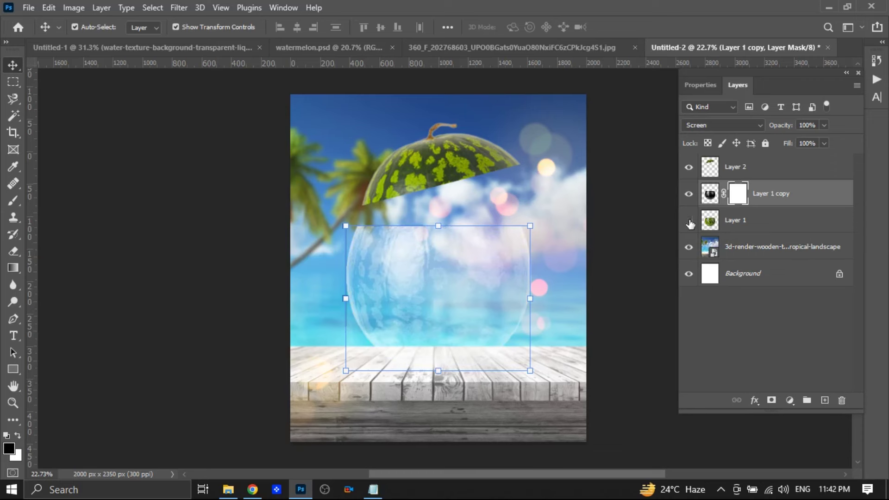
pyautogui.click(689, 224)
pyautogui.click(741, 225)
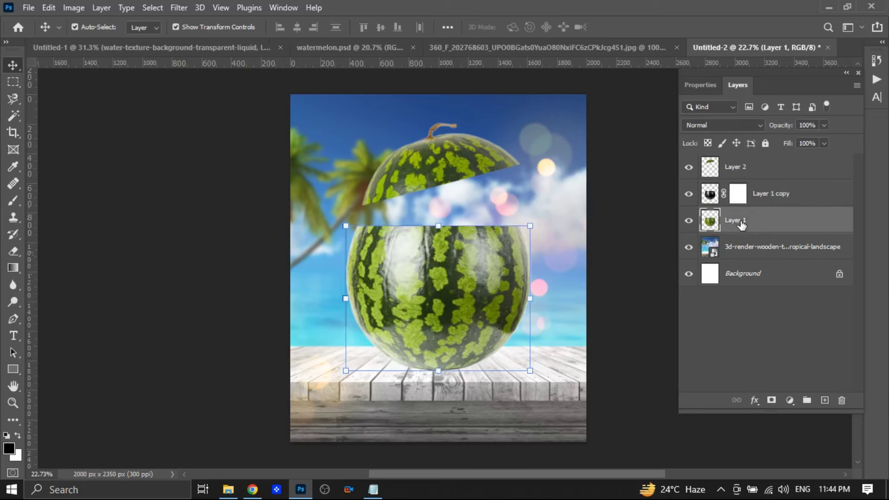
pyautogui.click(769, 404)
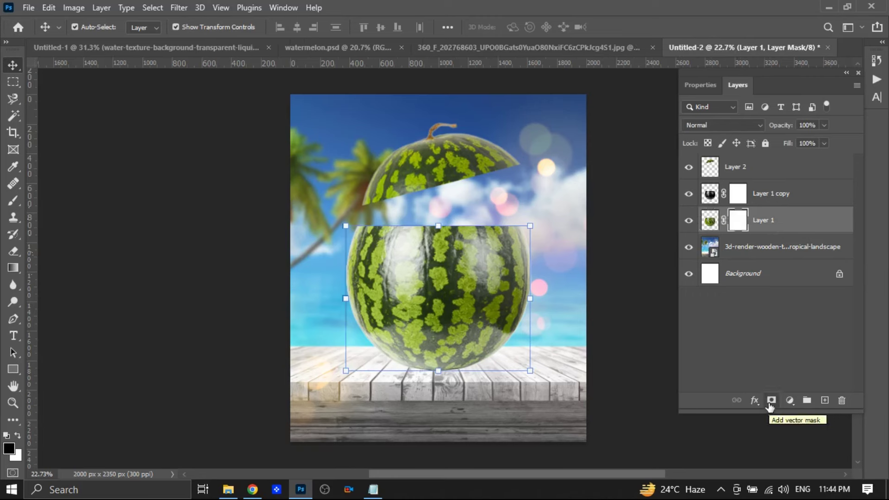
# Hide Layer 1 copy and paint black on Layer 1's mask to erase the upper half of the watermelon's lower part.
pyautogui.click(14, 203)
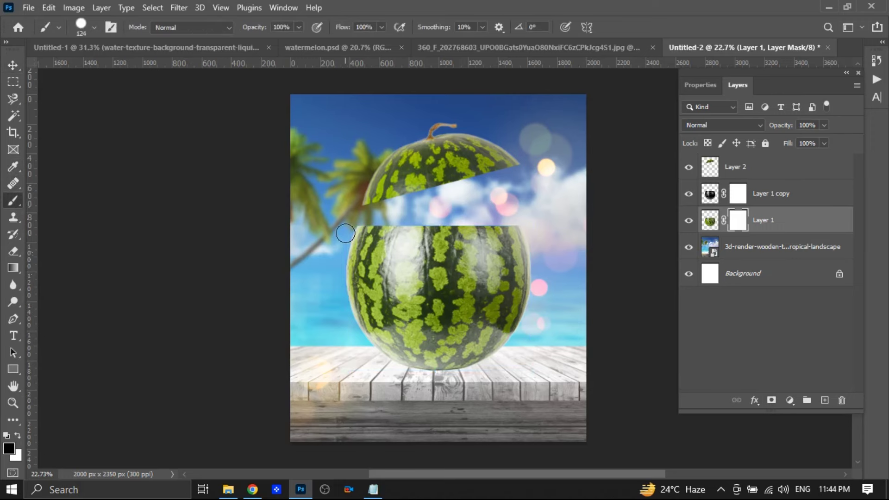
pyautogui.click(688, 196)
pyautogui.moveTo(360, 234)
pyautogui.mouseDown()
pyautogui.moveTo(516, 229)
pyautogui.moveTo(476, 245)
pyautogui.moveTo(350, 255)
pyautogui.moveTo(372, 244)
pyautogui.moveTo(383, 248)
pyautogui.moveTo(333, 261)
pyautogui.moveTo(553, 255)
pyautogui.moveTo(513, 248)
pyautogui.moveTo(354, 264)
pyautogui.moveTo(335, 270)
pyautogui.moveTo(535, 266)
pyautogui.moveTo(320, 283)
pyautogui.moveTo(548, 277)
pyautogui.moveTo(323, 289)
pyautogui.moveTo(498, 293)
pyautogui.mouseUp()
pyautogui.click(12, 67)
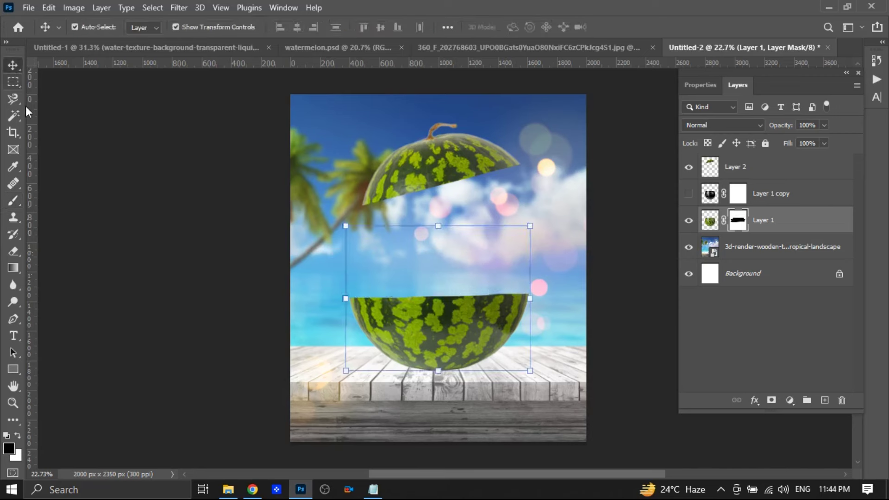
# Paint black on Layer 1's mask to lower the cut edge of the watermelon rind base.
pyautogui.click(690, 197)
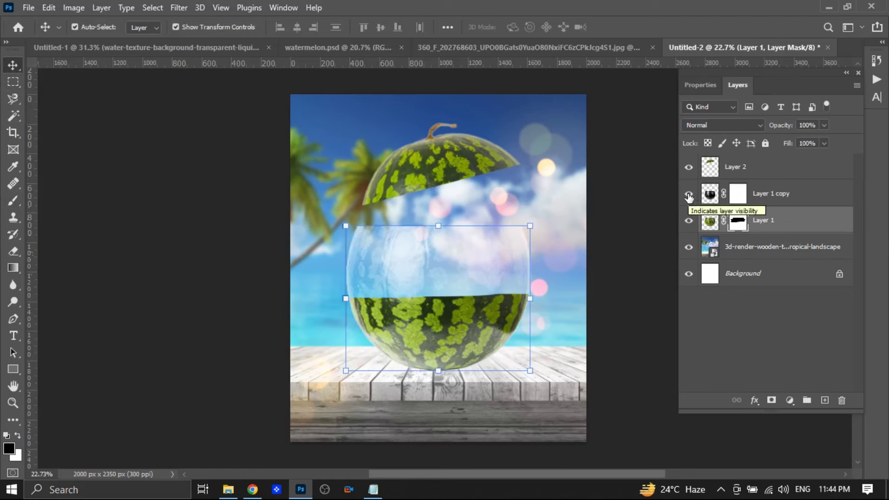
pyautogui.click(690, 196)
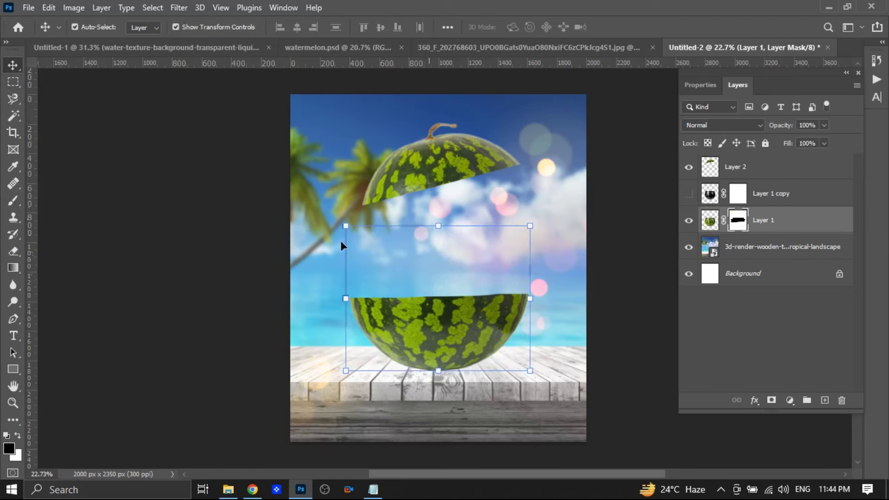
pyautogui.click(14, 200)
pyautogui.moveTo(337, 298); pyautogui.dragTo(537, 306)
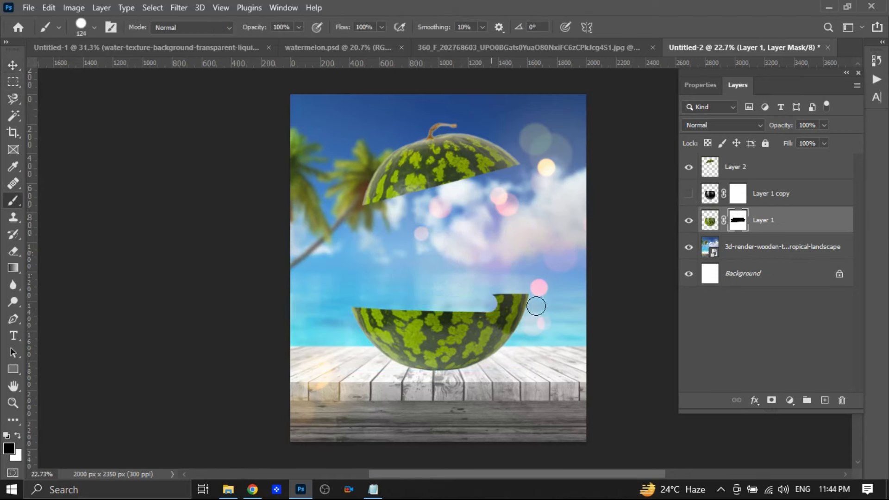
pyautogui.moveTo(330, 302)
pyautogui.mouseDown()
pyautogui.moveTo(484, 303)
pyautogui.moveTo(342, 306)
pyautogui.moveTo(445, 308)
pyautogui.moveTo(536, 298)
pyautogui.mouseUp()
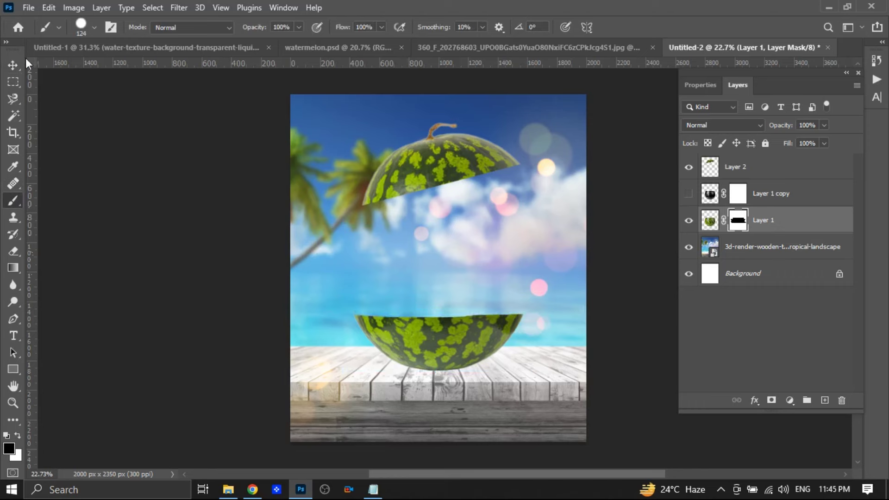
# Show Layer 1 copy and paint black on its mask over the green rind base.
pyautogui.click(13, 64)
pyautogui.click(688, 194)
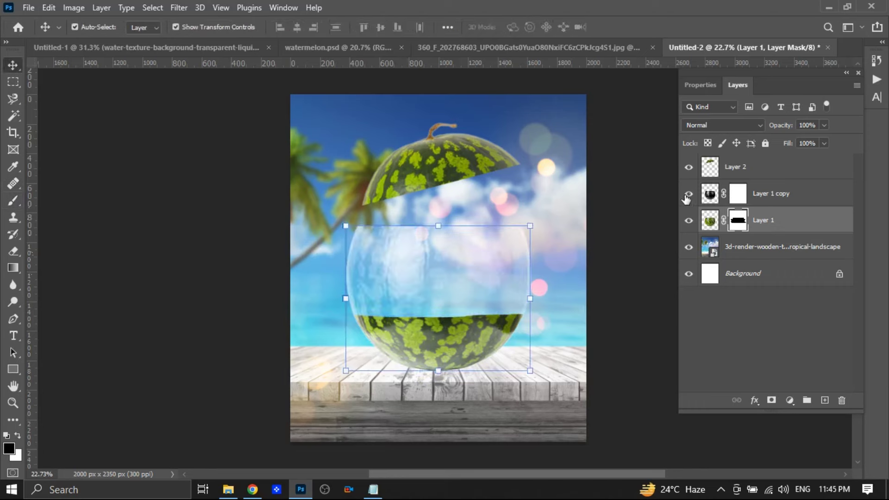
pyautogui.click(739, 197)
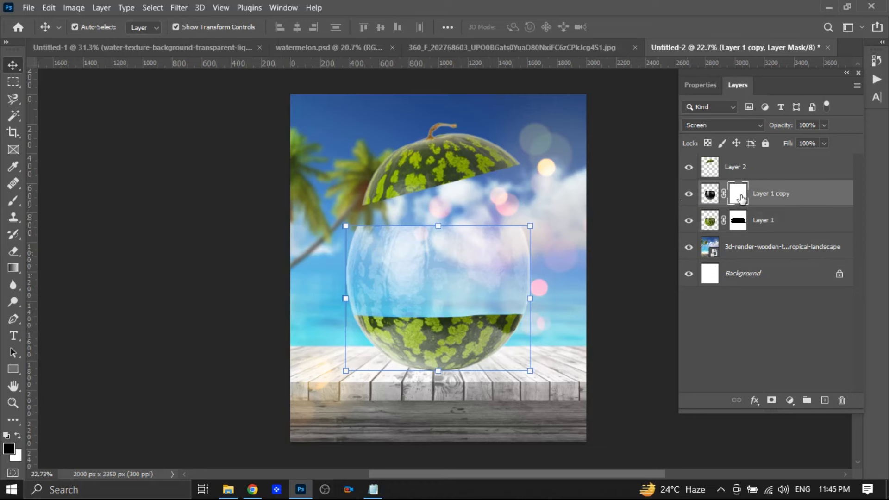
pyautogui.click(18, 435)
pyautogui.click(13, 201)
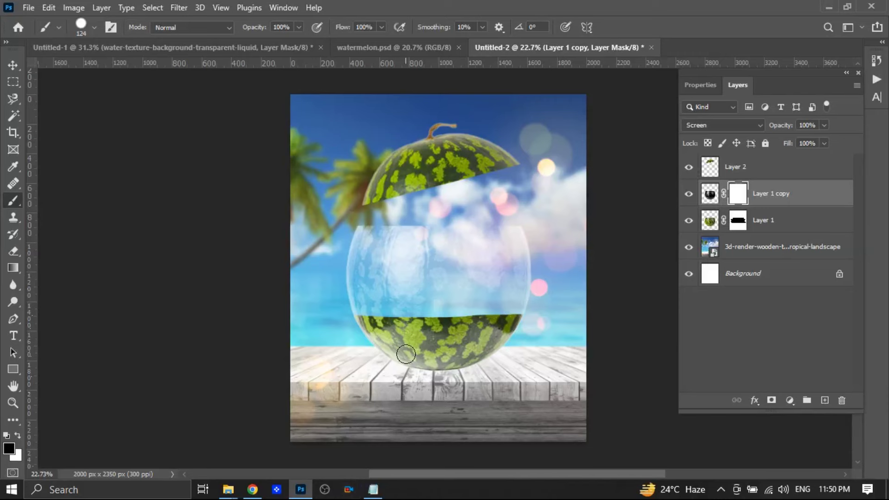
pyautogui.moveTo(405, 335)
pyautogui.mouseDown()
pyautogui.moveTo(458, 341)
pyautogui.moveTo(508, 328)
pyautogui.moveTo(490, 353)
pyautogui.moveTo(463, 362)
pyautogui.moveTo(399, 361)
pyautogui.moveTo(356, 325)
pyautogui.moveTo(457, 338)
pyautogui.moveTo(422, 354)
pyautogui.moveTo(482, 353)
pyautogui.mouseUp()
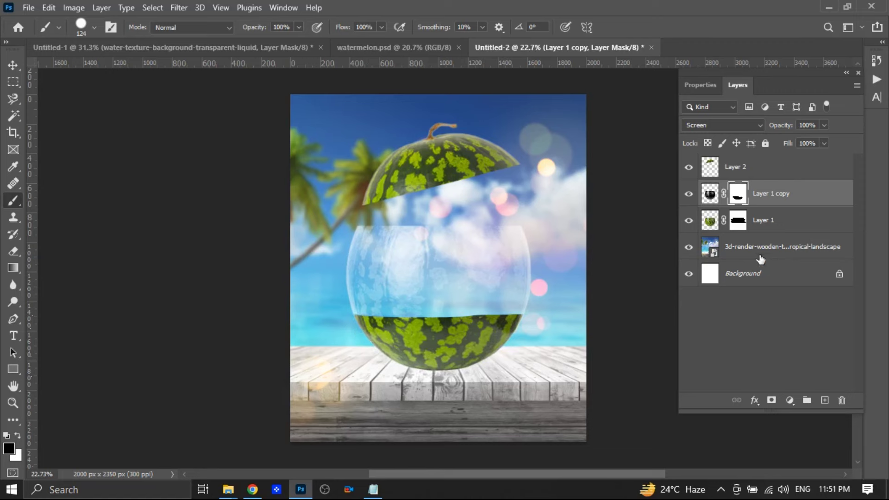
pyautogui.click(760, 226)
pyautogui.click(719, 218)
pyautogui.click(13, 65)
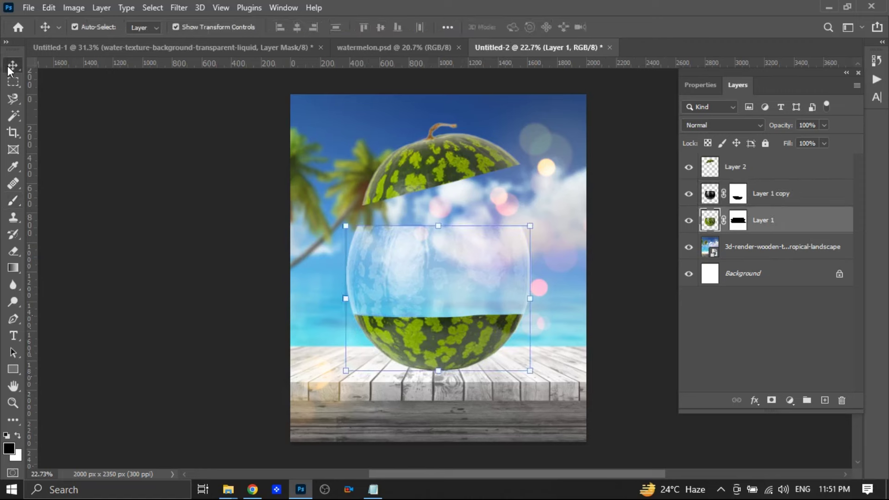
pyautogui.click(28, 8)
pyautogui.click(65, 280)
pyautogui.click(287, 139)
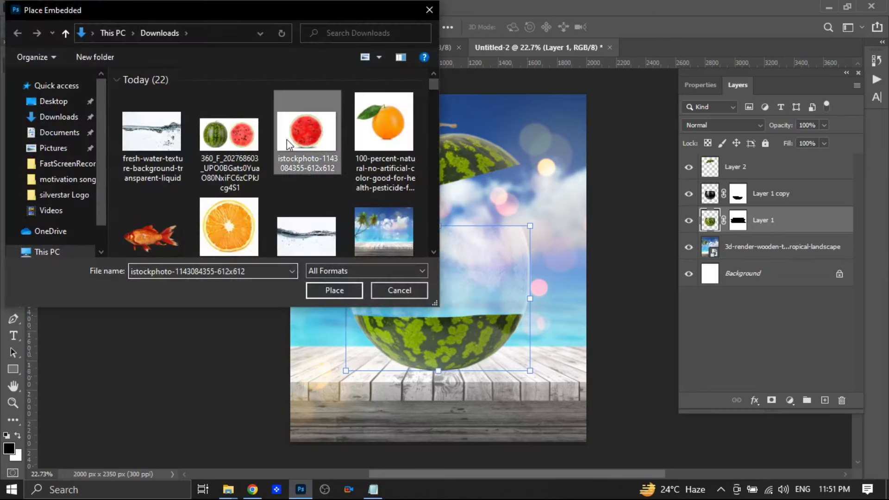
pyautogui.click(330, 290)
pyautogui.moveTo(484, 296); pyautogui.dragTo(555, 345)
pyautogui.moveTo(392, 236); pyautogui.dragTo(327, 194)
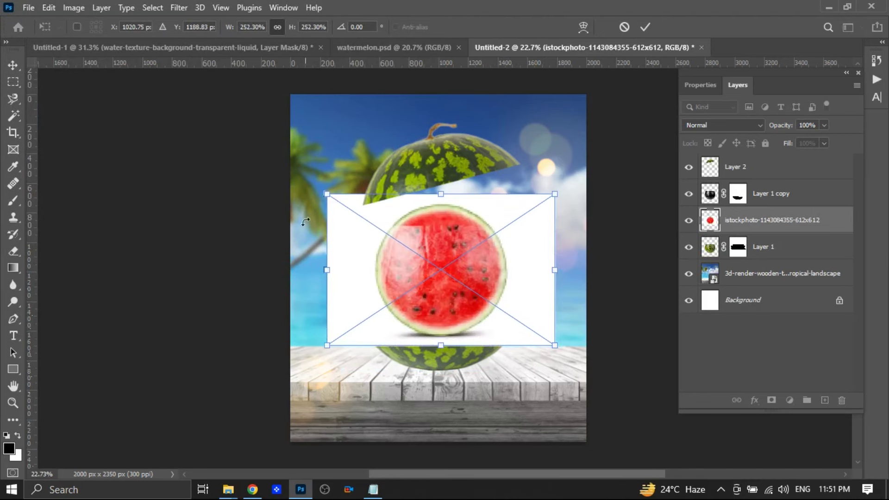
pyautogui.click(697, 85)
pyautogui.click(646, 28)
# Convert the placed watermelon slice to a pixel layer and remove its white background.
pyautogui.click(760, 275)
pyautogui.click(404, 191)
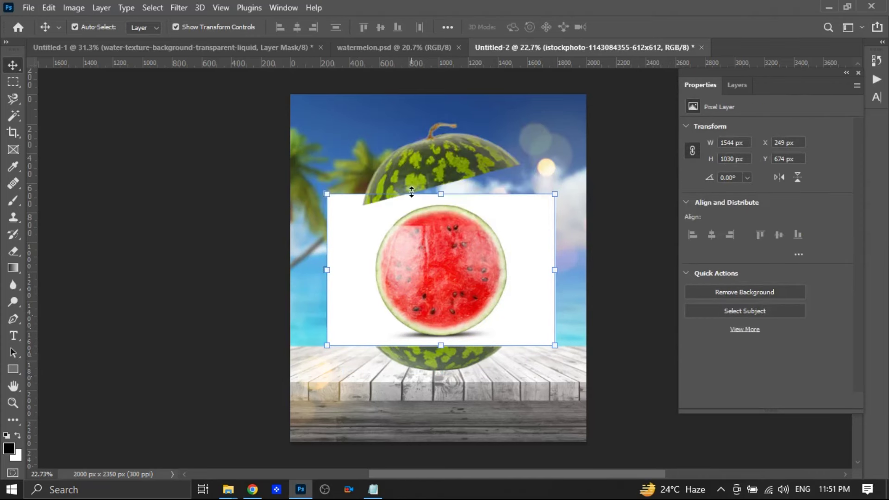
pyautogui.click(725, 297)
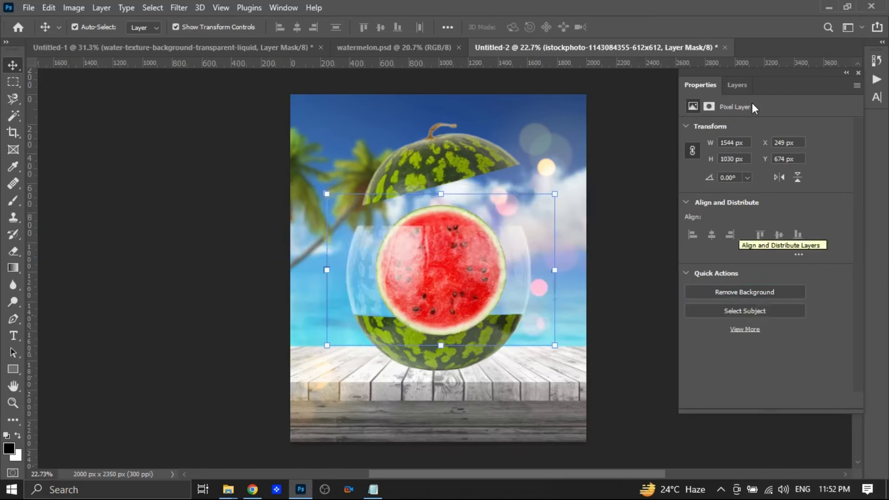
pyautogui.click(736, 85)
pyautogui.rightClick(738, 221)
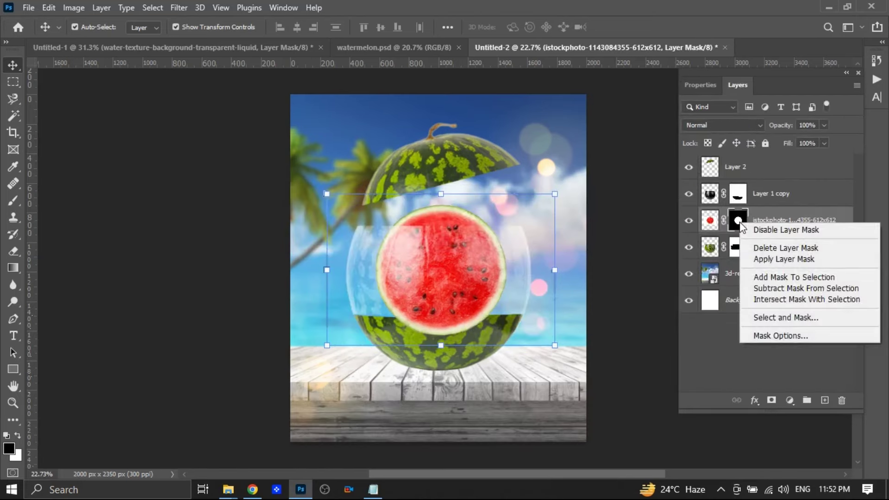
pyautogui.click(757, 259)
# Transform the red slice to about 129% width and 13% height, fitting it as a flat ellipse on the rind base.
pyautogui.moveTo(505, 338); pyautogui.dragTo(548, 376)
pyautogui.moveTo(375, 204); pyautogui.dragTo(340, 169)
pyautogui.moveTo(446, 169); pyautogui.dragTo(454, 357)
pyautogui.moveTo(548, 357); pyautogui.dragTo(510, 361)
pyautogui.moveTo(462, 376); pyautogui.dragTo(471, 323)
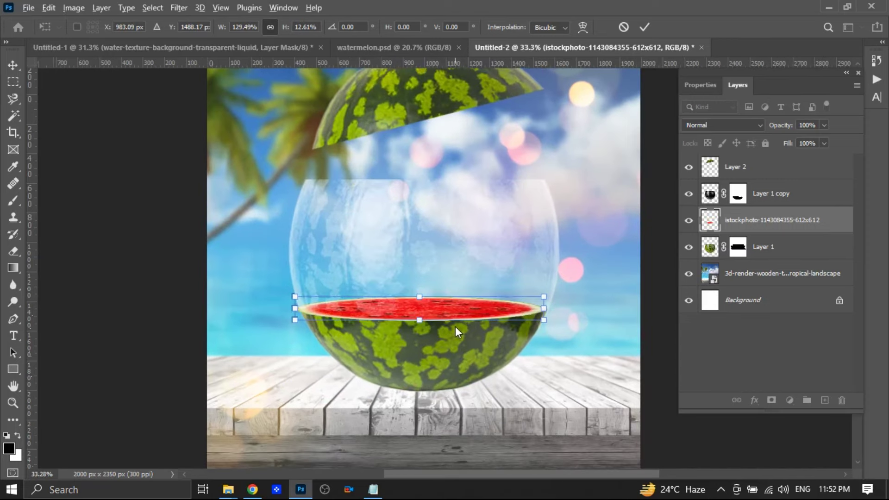
pyautogui.scroll(3, 454, 326)
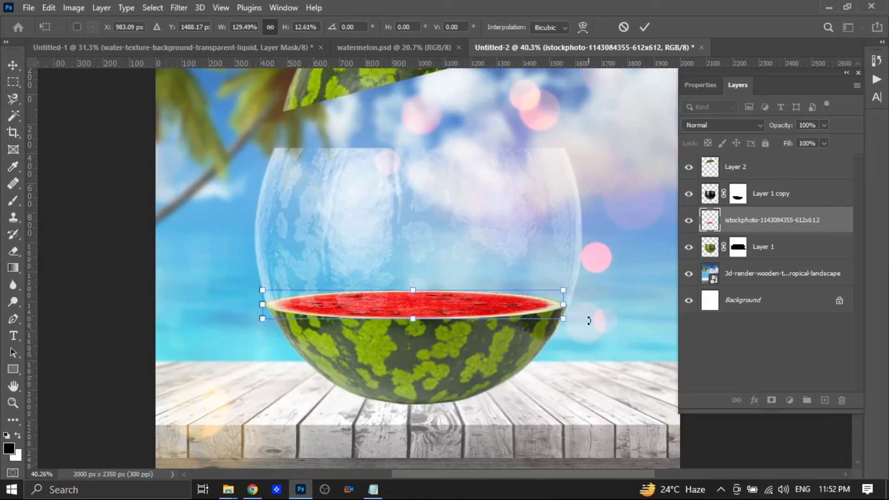
pyautogui.press('Return')
# Shift the red slice horizontally to about X 999 px so it lines up with the rind base.
pyautogui.click(613, 311)
pyautogui.click(532, 309)
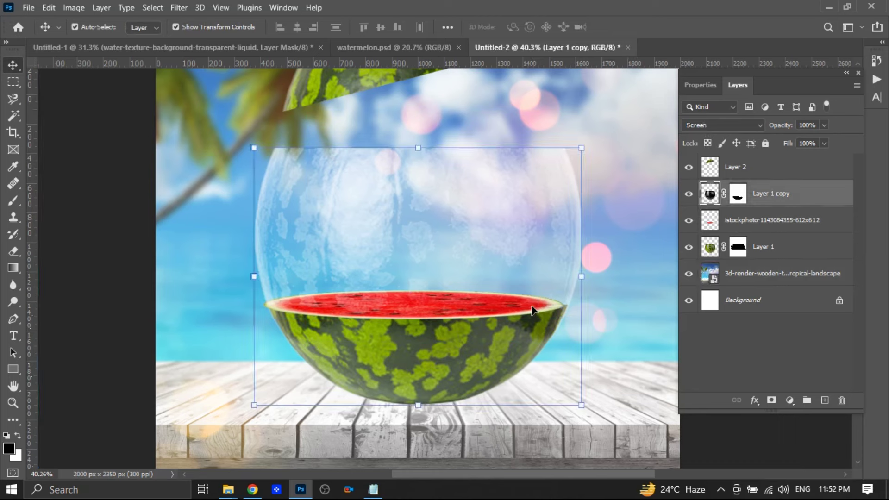
pyautogui.click(768, 221)
pyautogui.moveTo(565, 304); pyautogui.dragTo(572, 305)
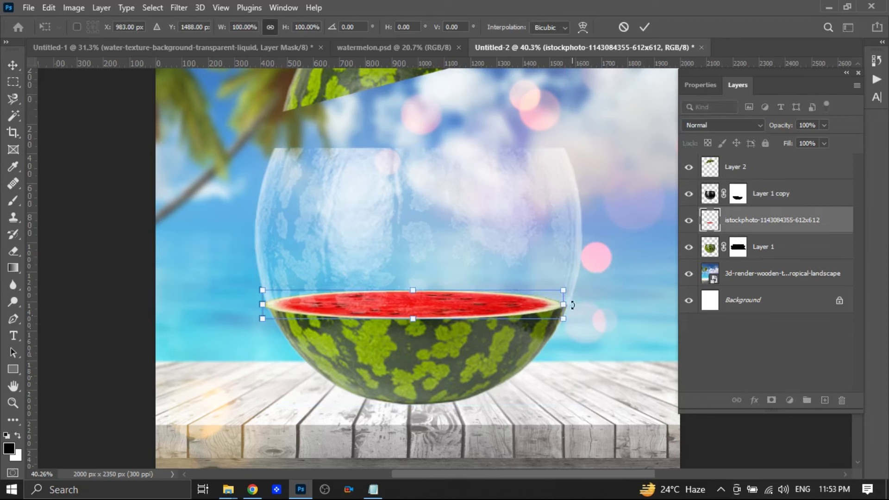
pyautogui.click(644, 27)
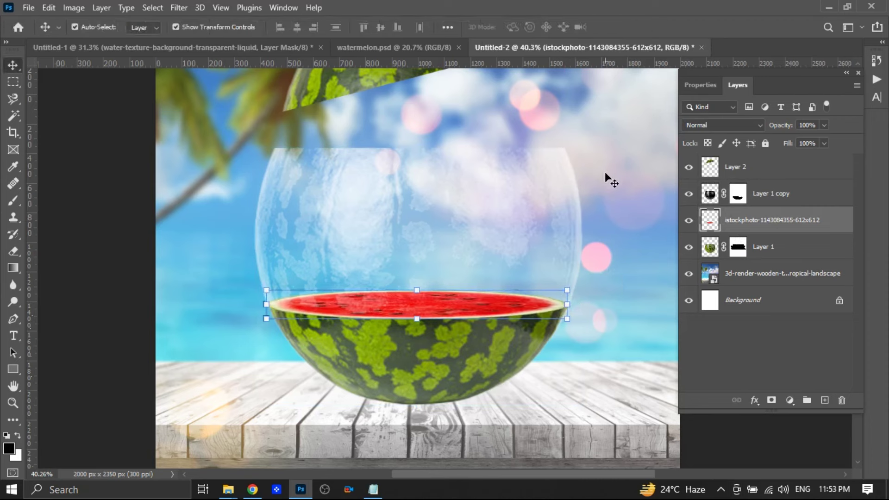
pyautogui.click(629, 337)
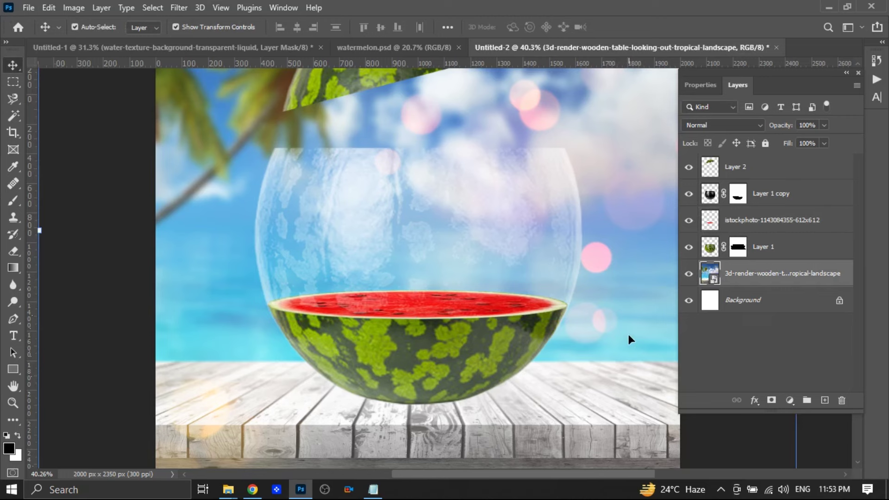
pyautogui.scroll(1, 628, 339)
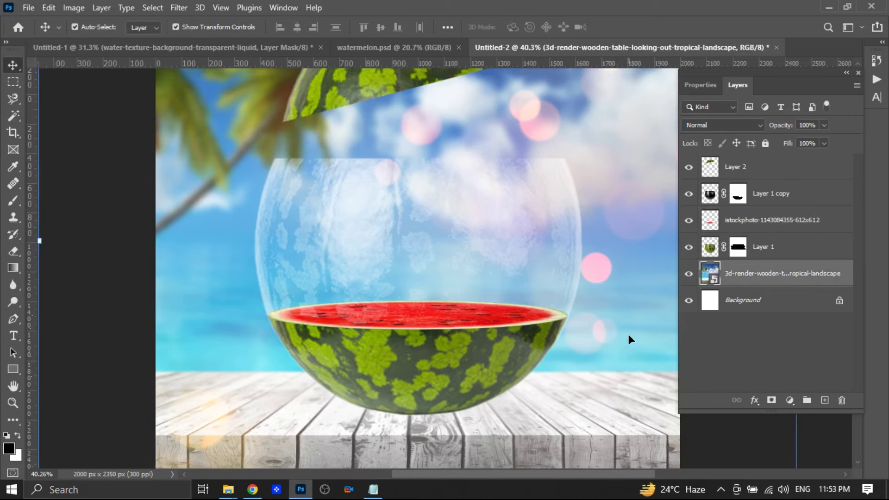
# Reduce the red slice's height to about 97 px, keeping its lower edge on the rind base.
pyautogui.click(740, 227)
pyautogui.click(738, 198)
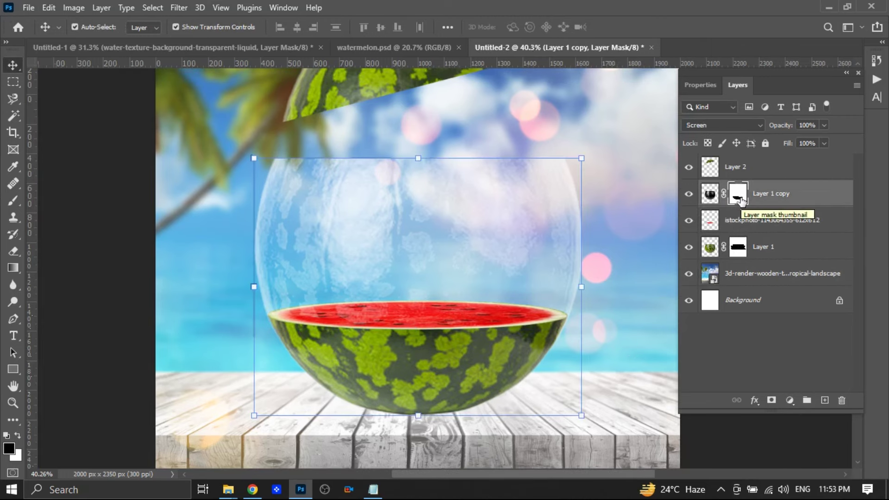
pyautogui.click(737, 247)
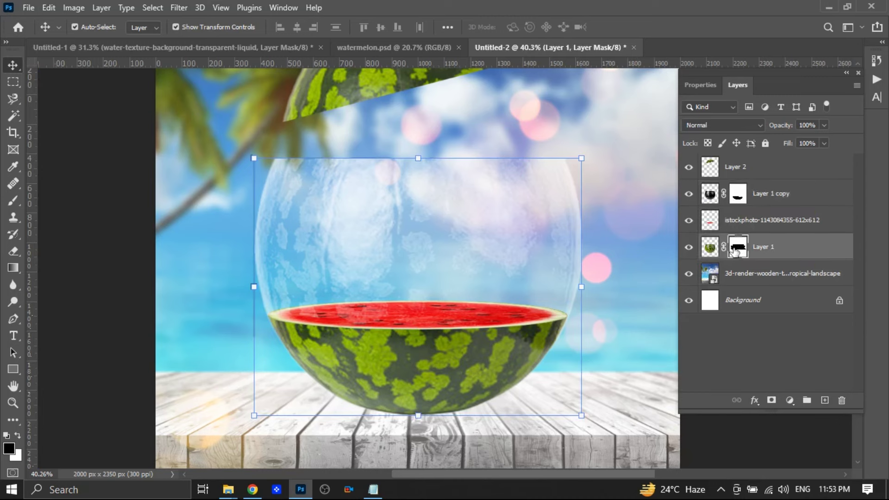
pyautogui.click(737, 223)
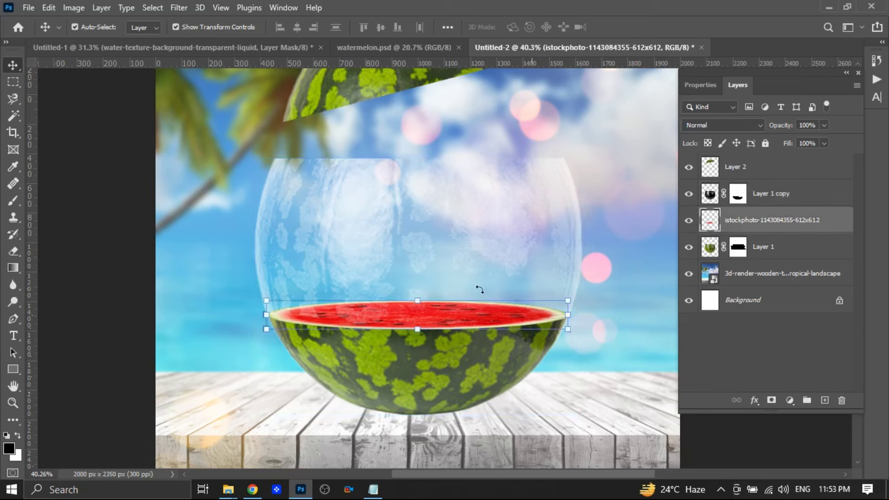
pyautogui.click(418, 300)
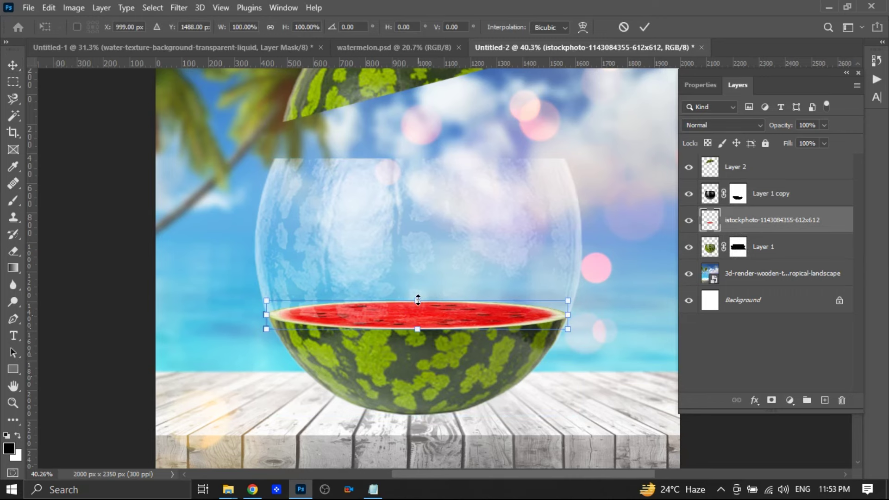
pyautogui.moveTo(417, 300); pyautogui.dragTo(418, 305)
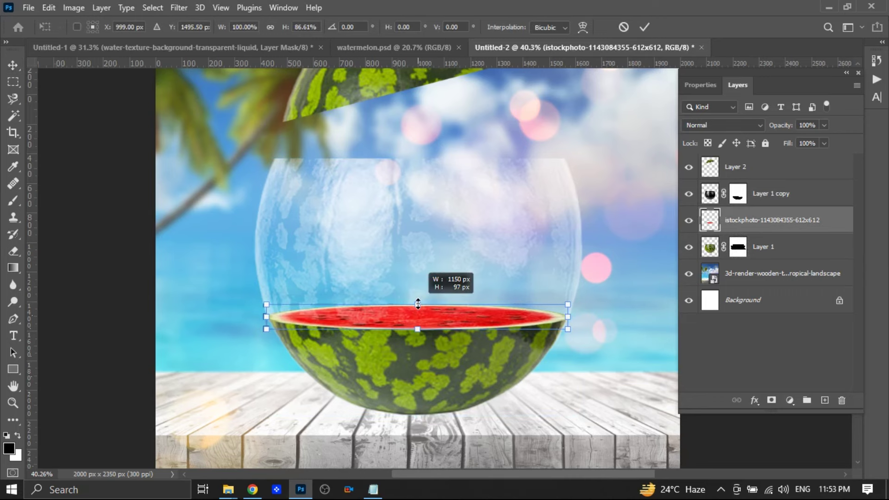
pyautogui.click(645, 27)
pyautogui.click(633, 268)
pyautogui.scroll(-2, 617, 262)
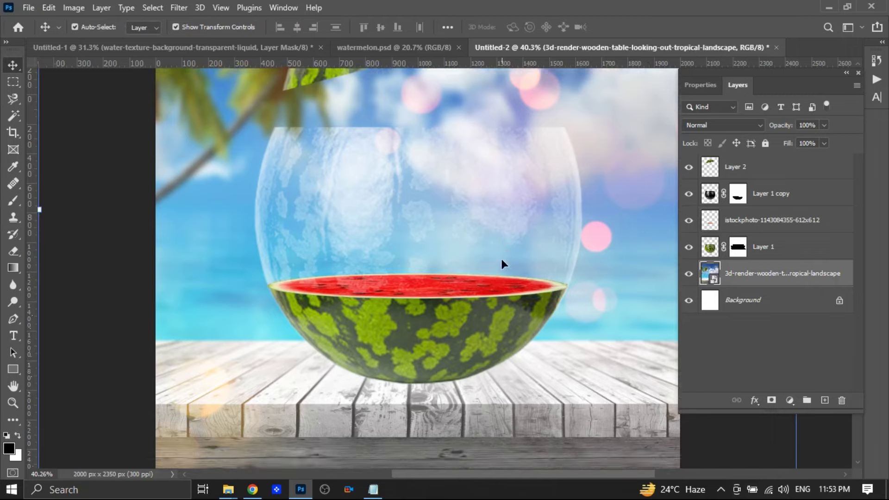
pyautogui.scroll(1, 501, 260)
pyautogui.scroll(-2, 501, 259)
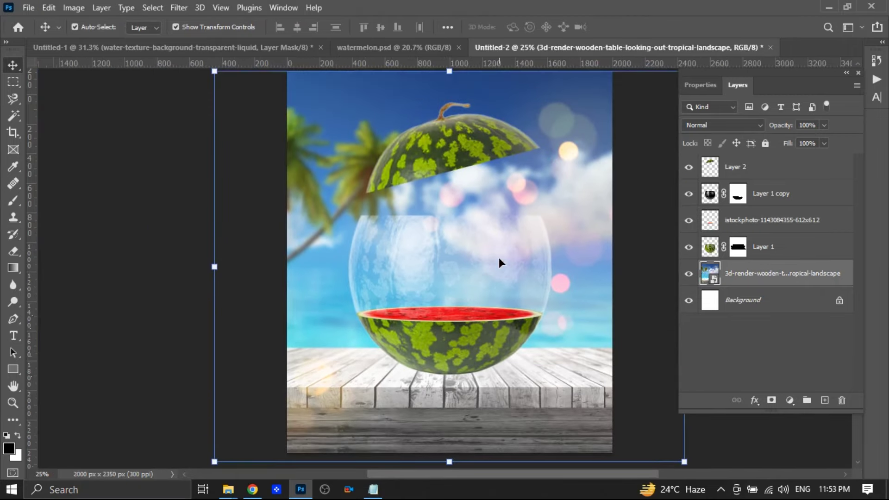
pyautogui.click(764, 226)
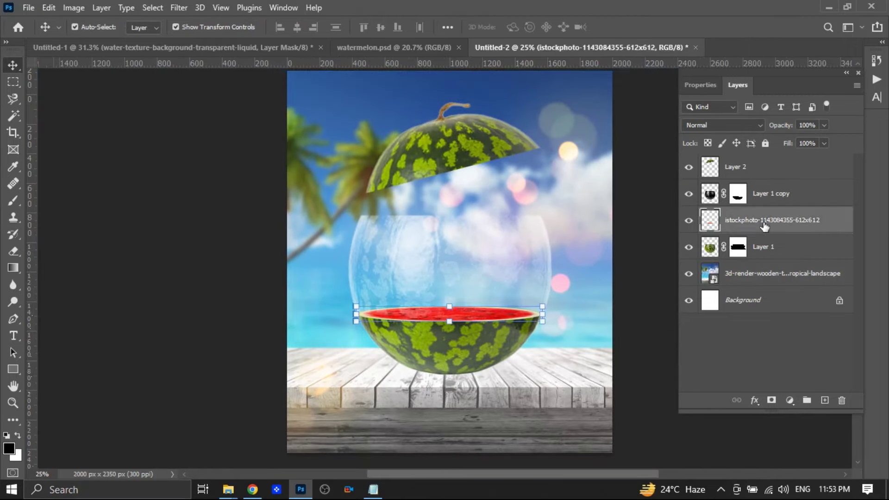
pyautogui.hotkey('ctrl', 'j')
pyautogui.moveTo(765, 225); pyautogui.dragTo(751, 159)
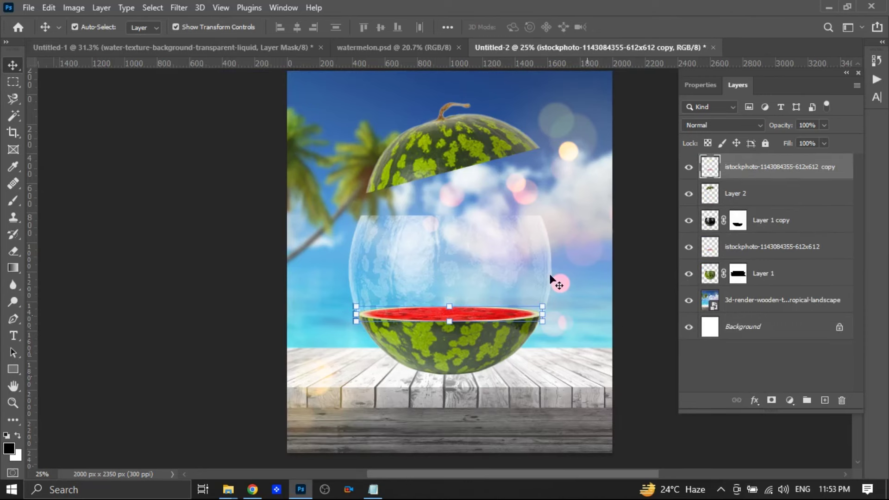
# Move the duplicated slice up to the lifted lid and rotate it about -14.7° to cover the lid's cut edge.
pyautogui.moveTo(466, 318); pyautogui.dragTo(476, 198)
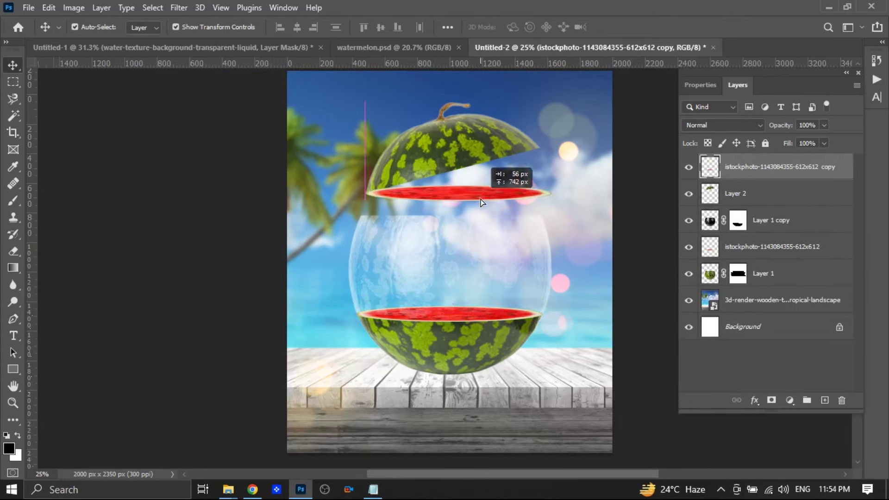
pyautogui.moveTo(561, 210); pyautogui.dragTo(563, 191)
pyautogui.moveTo(477, 199); pyautogui.dragTo(468, 181)
pyautogui.moveTo(561, 179); pyautogui.dragTo(561, 169)
pyautogui.moveTo(481, 175); pyautogui.dragTo(477, 167)
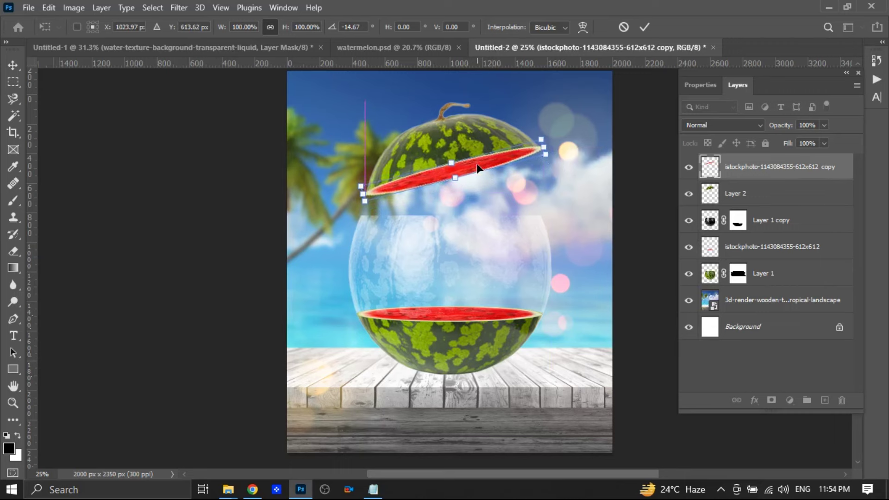
pyautogui.click(643, 28)
pyautogui.click(585, 159)
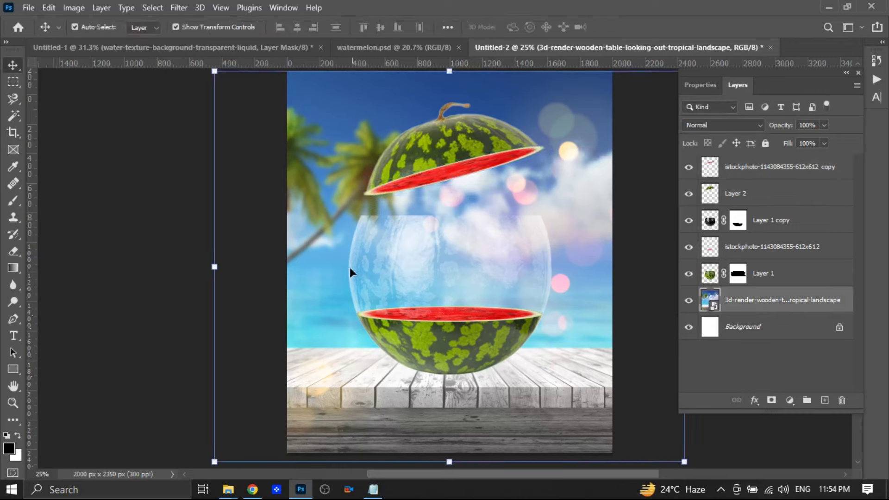
pyautogui.click(200, 242)
# Scale the red slice copy to about 96% and move it up to about Y 606 px so it fits the lid's cut edge.
pyautogui.scroll(5, 490, 200)
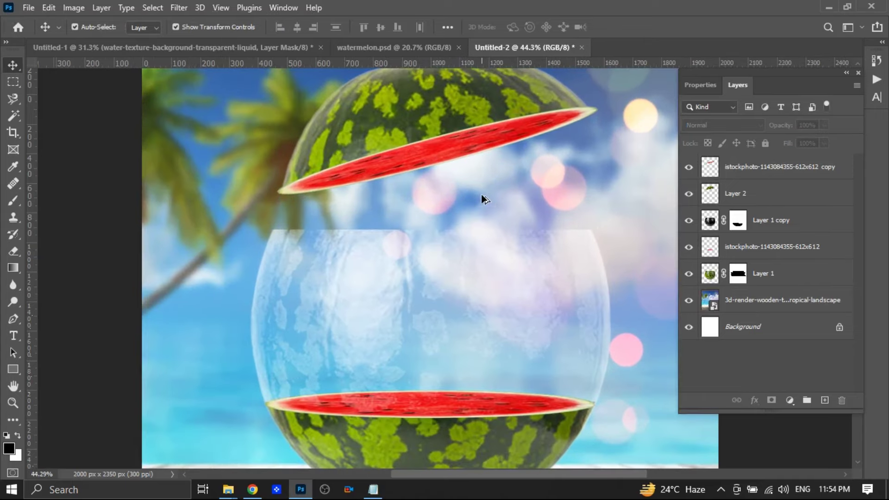
pyautogui.scroll(1, 481, 162)
pyautogui.click(468, 185)
pyautogui.hotkey('ctrl', 't')
pyautogui.moveTo(595, 139); pyautogui.dragTo(588, 142)
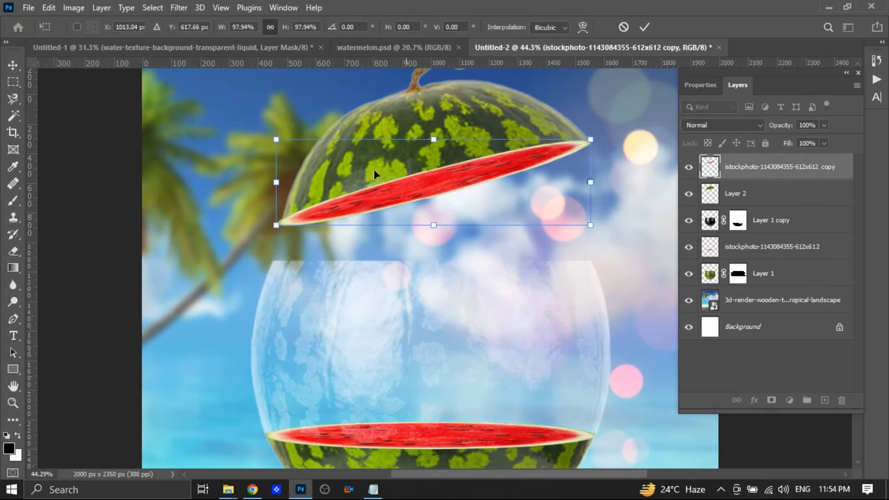
pyautogui.moveTo(273, 140); pyautogui.dragTo(282, 141)
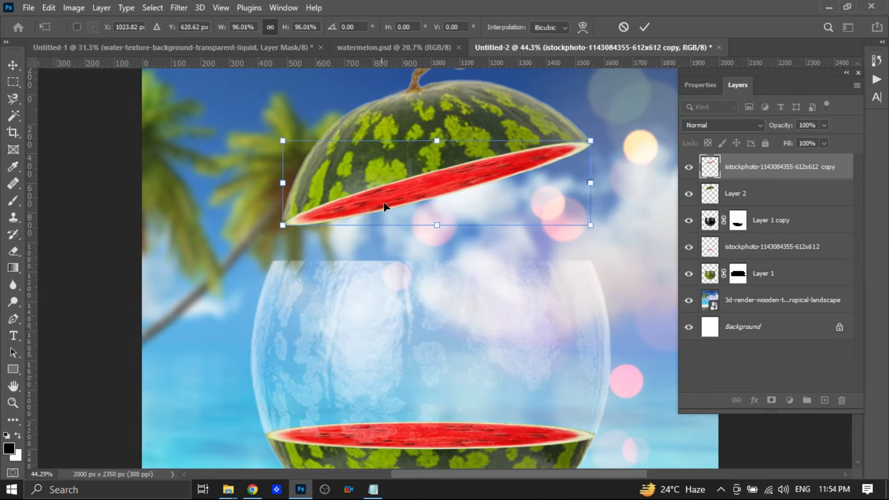
pyautogui.moveTo(394, 198); pyautogui.dragTo(393, 194)
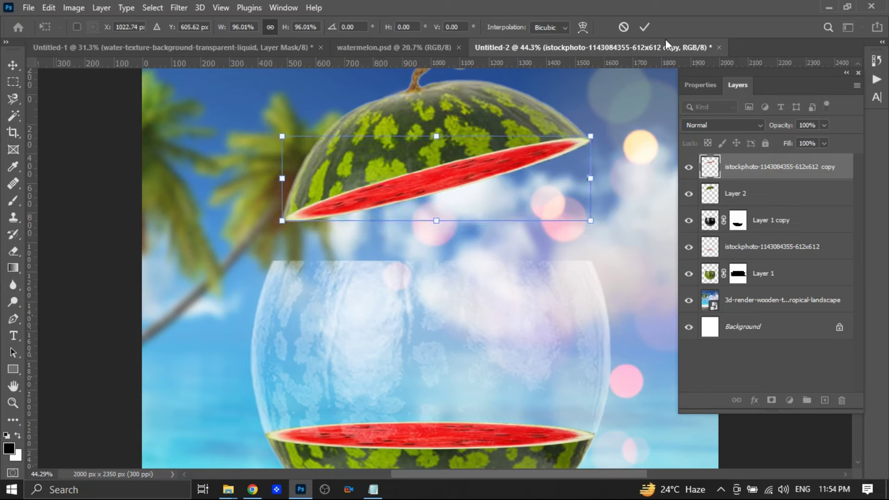
pyautogui.click(643, 29)
# Nudge the lid's red slice 3 px to the left.
pyautogui.click(629, 160)
pyautogui.click(535, 156)
pyautogui.press('Left')
pyautogui.press('Left')
pyautogui.press('Left')
pyautogui.click(621, 182)
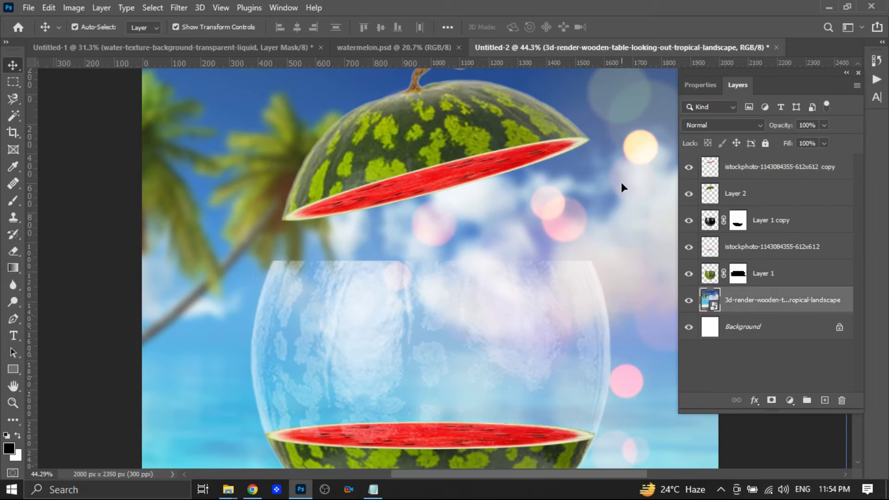
# Nudge the lid (Layer 2) and its red slice together about 30 px to the left.
pyautogui.scroll(-1, 601, 183)
pyautogui.scroll(-1, 491, 194)
pyautogui.scroll(-2, 491, 194)
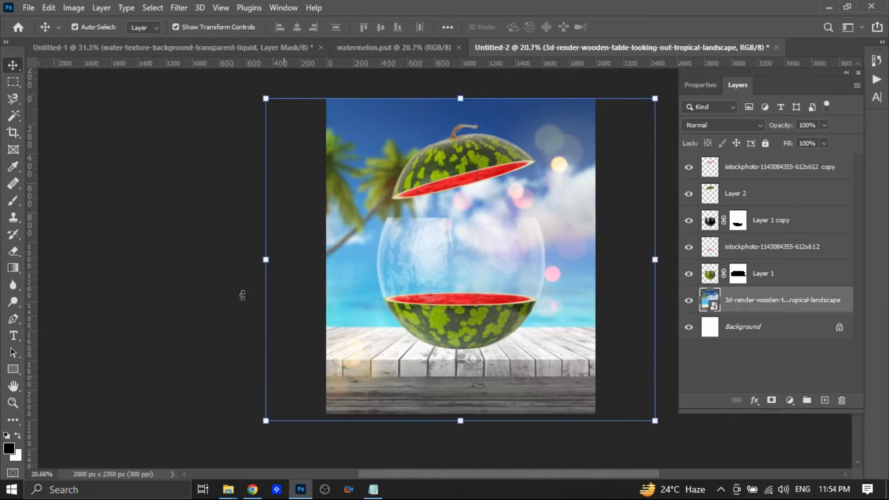
pyautogui.click(100, 347)
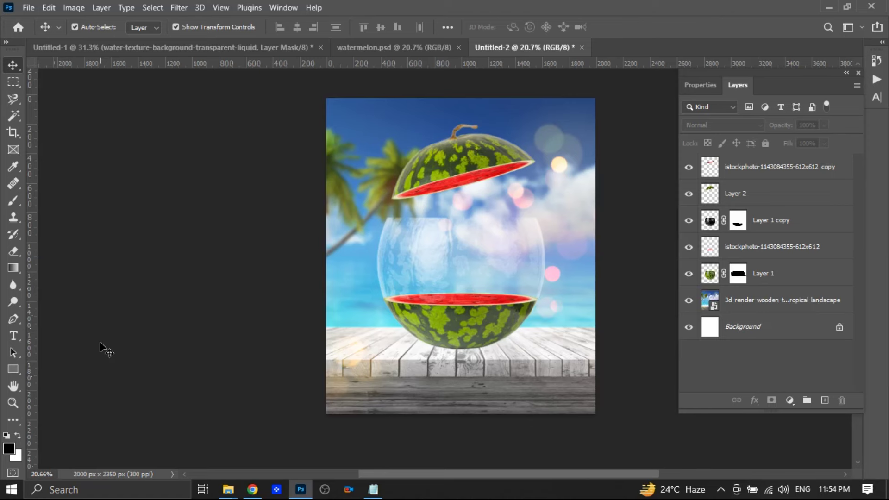
pyautogui.click(789, 175)
pyautogui.keyDown('shift'); pyautogui.click(783, 202); pyautogui.keyUp('shift')
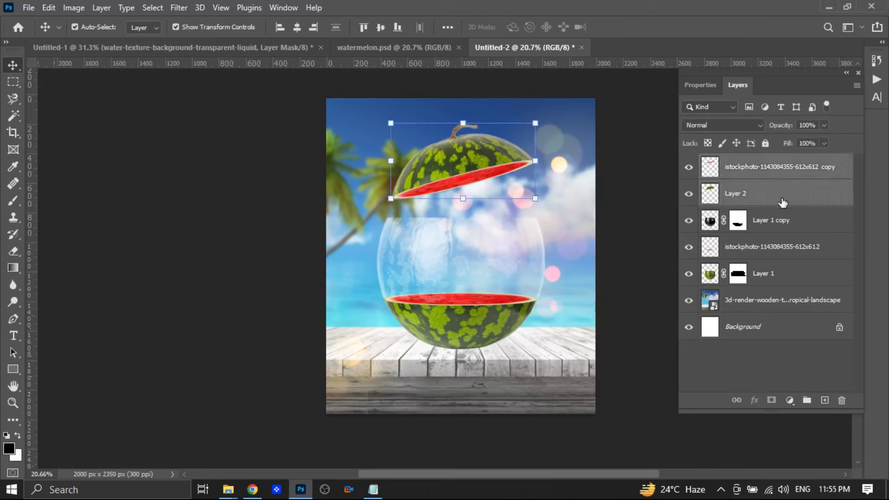
pyautogui.hotkey('shift', 'Left')
pyautogui.hotkey('shift', 'Left')
pyautogui.hotkey('shift', 'Left')
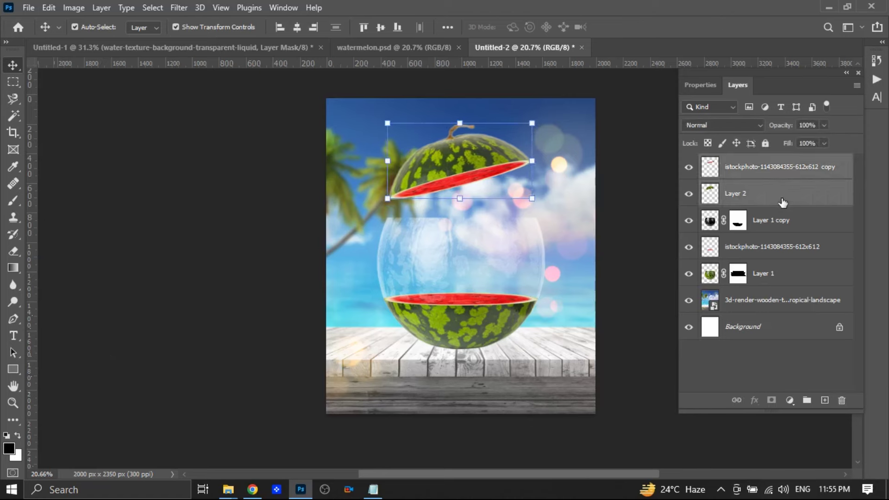
# Convert the lid and its red slice into one smart object and check it by toggling its visibility.
pyautogui.rightClick(783, 203)
pyautogui.click(659, 181)
pyautogui.click(688, 176)
pyautogui.click(687, 175)
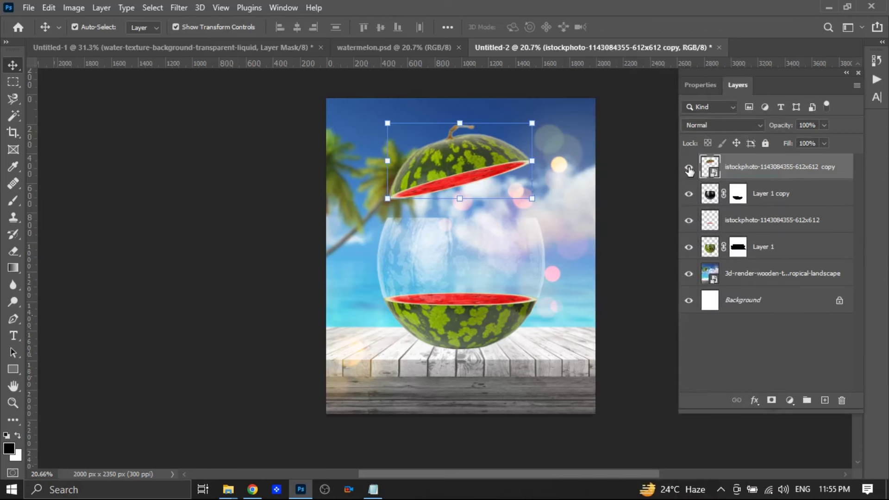
pyautogui.click(630, 202)
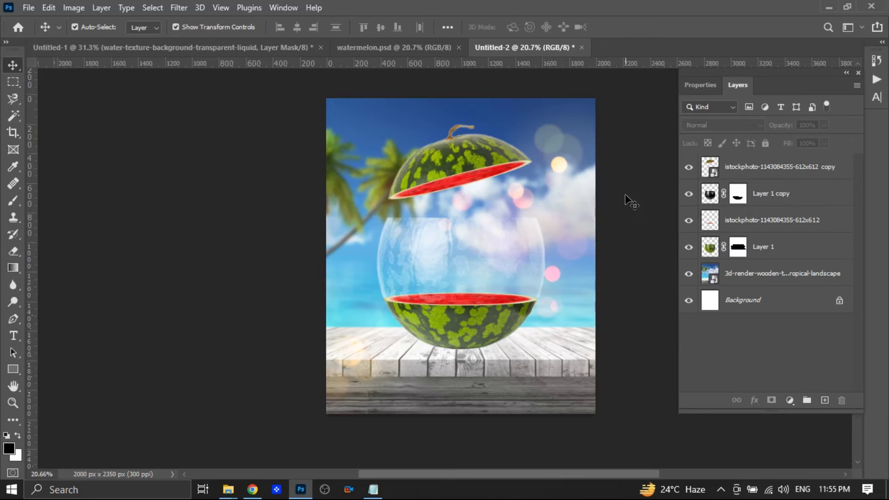
pyautogui.click(751, 221)
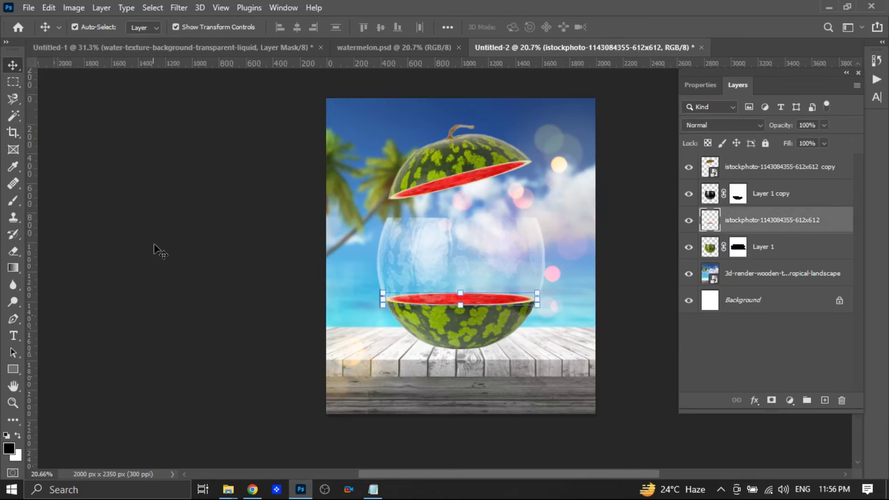
pyautogui.click(29, 7)
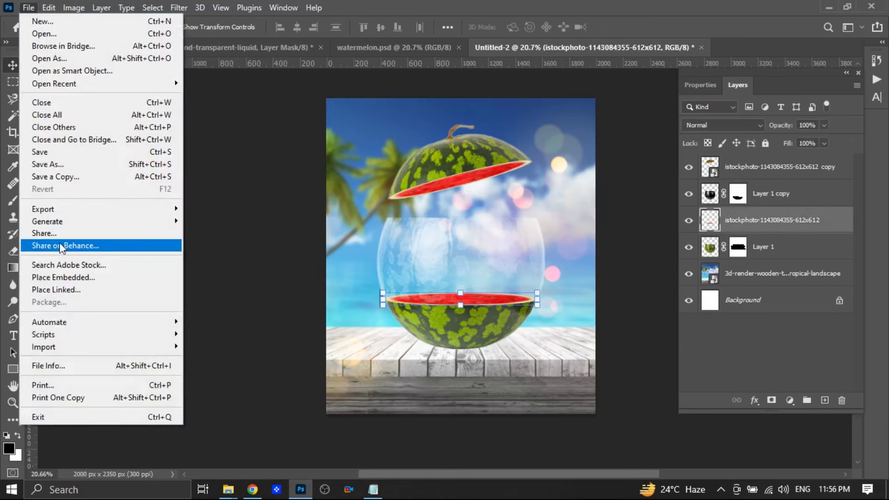
pyautogui.click(60, 278)
pyautogui.click(151, 135)
pyautogui.click(343, 290)
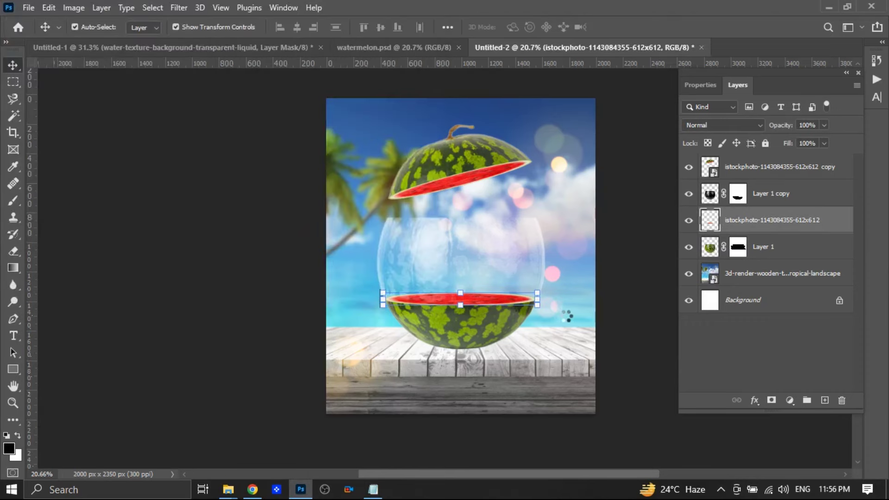
# Scale the water image down to the width of the glass body and set its opacity to 57%.
pyautogui.scroll(1, 540, 286)
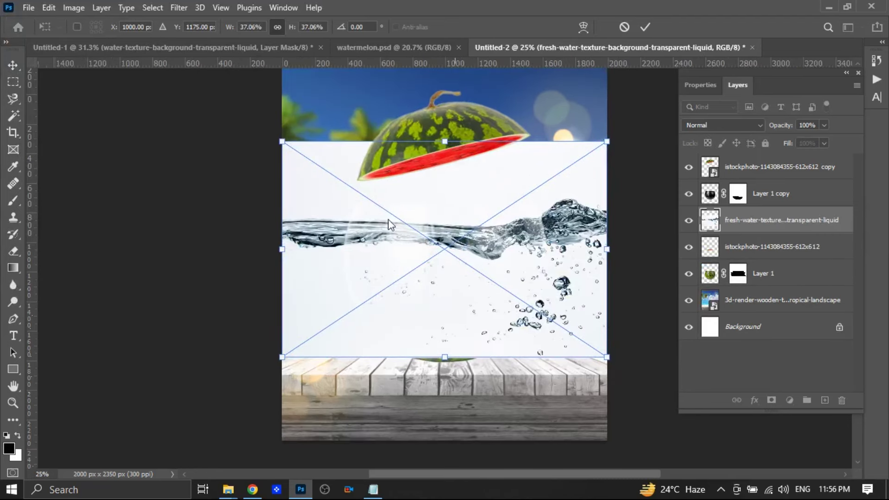
pyautogui.moveTo(282, 141); pyautogui.dragTo(338, 193)
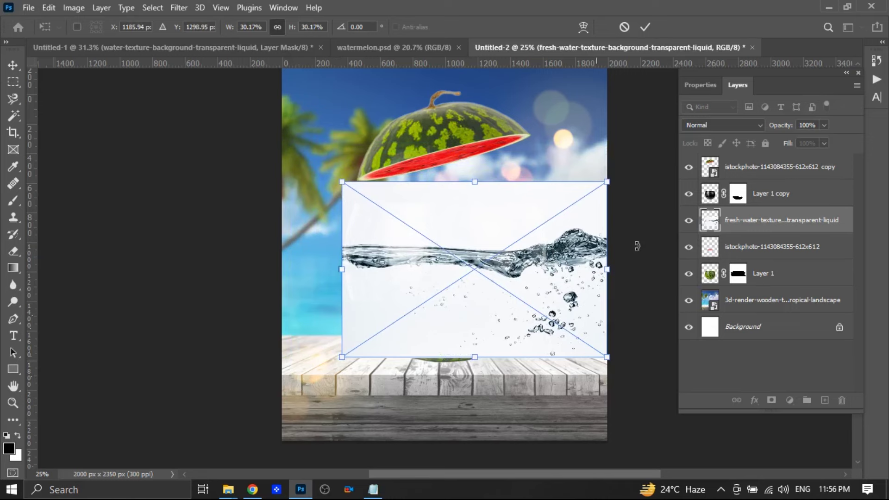
pyautogui.moveTo(608, 182); pyautogui.dragTo(543, 223)
pyautogui.click(644, 27)
pyautogui.click(824, 126)
pyautogui.moveTo(816, 140); pyautogui.dragTo(799, 143)
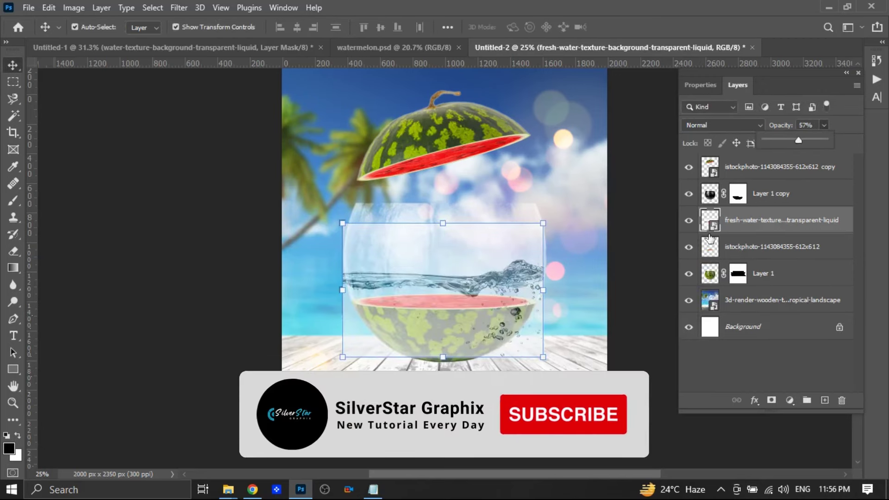
pyautogui.click(454, 288)
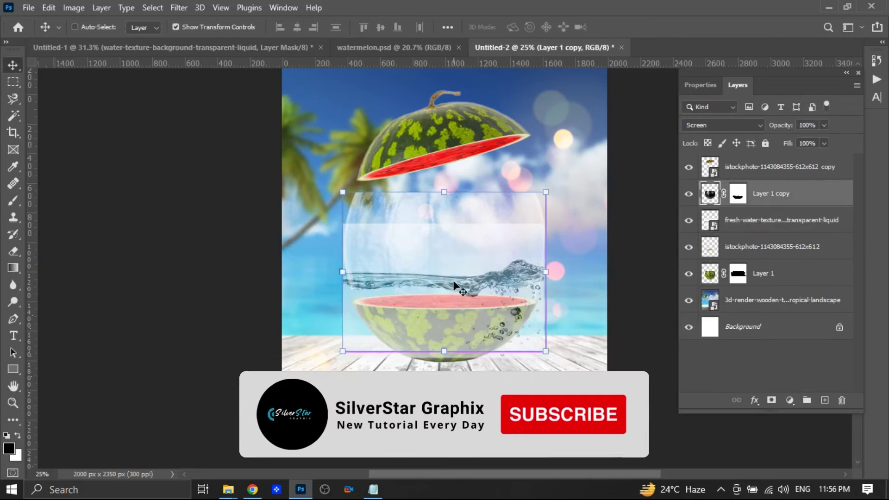
pyautogui.moveTo(454, 282); pyautogui.dragTo(453, 293)
pyautogui.click(741, 171)
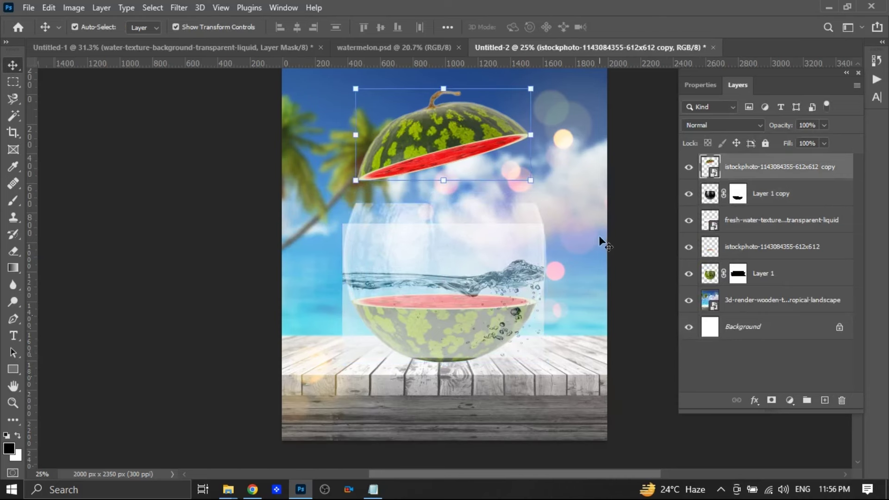
# Move the fresh-water-texture layer straight up until its waterline sits in the upper half of the glass body.
pyautogui.click(737, 221)
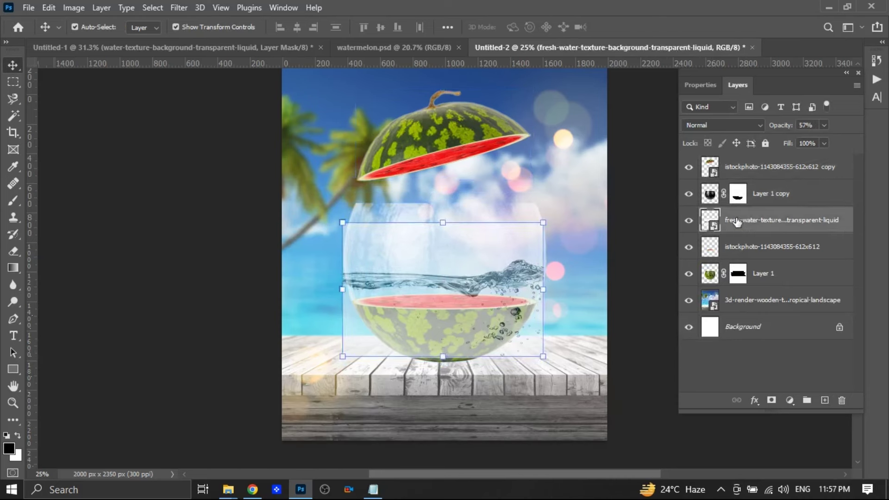
pyautogui.hotkey('shift', 'Up')
pyautogui.hotkey('shift', 'Up')
pyautogui.hotkey('shift', 'Up')
pyautogui.hotkey('shift', 'Up')
pyautogui.hotkey('shift', 'Up')
pyautogui.hotkey('shift', 'Up')
pyautogui.hotkey('shift', 'Up')
pyautogui.hotkey('shift', 'Up')
pyautogui.hotkey('shift', 'Up')
pyautogui.hotkey('shift', 'Up')
pyautogui.hotkey('shift', 'Up')
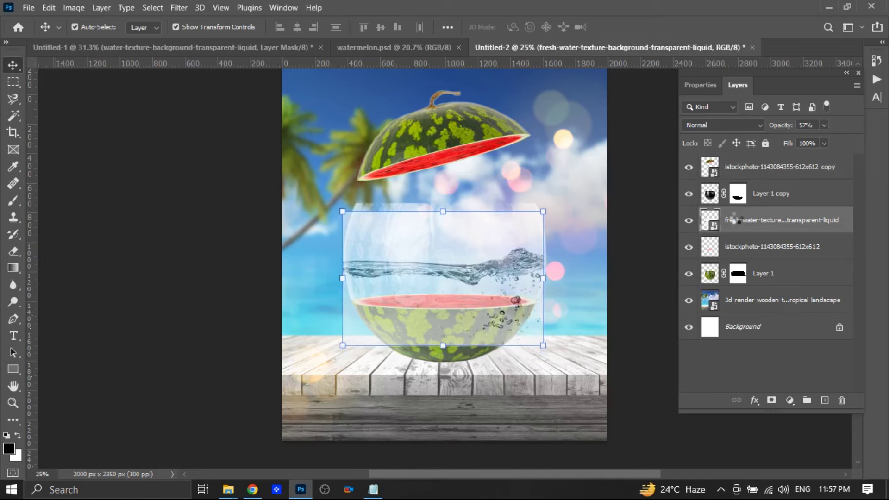
pyautogui.hotkey('shift', 'Up')
pyautogui.hotkey('shift', 'Up')
pyautogui.hotkey('shift', 'Up')
pyautogui.hotkey('shift', 'Up')
pyautogui.hotkey('shift', 'Up')
pyautogui.hotkey('shift', 'Up')
pyautogui.hotkey('shift', 'Up')
pyautogui.hotkey('shift', 'Up')
pyautogui.hotkey('shift', 'Up')
pyautogui.hotkey('shift', 'Up')
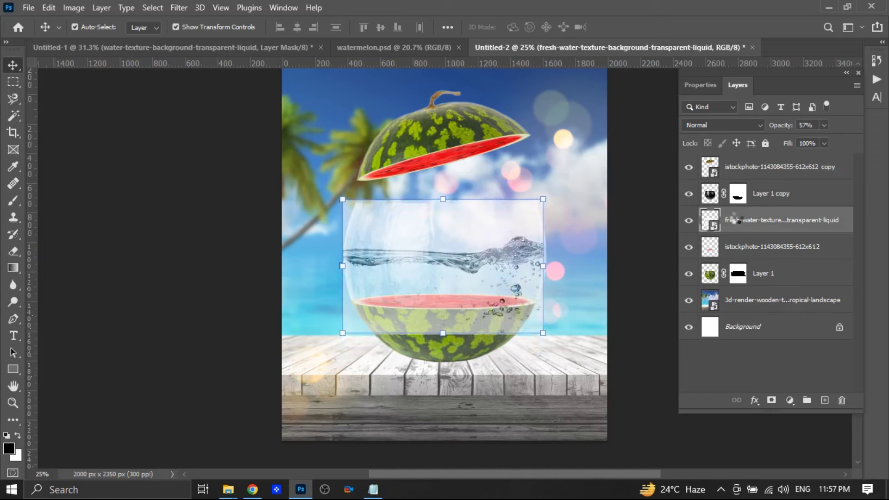
pyautogui.hotkey('shift', 'Up')
pyautogui.hotkey('shift', 'Up')
pyautogui.hotkey('shift', 'Up')
pyautogui.hotkey('shift', 'Up')
pyautogui.hotkey('shift', 'Up')
pyautogui.hotkey('shift', 'Up')
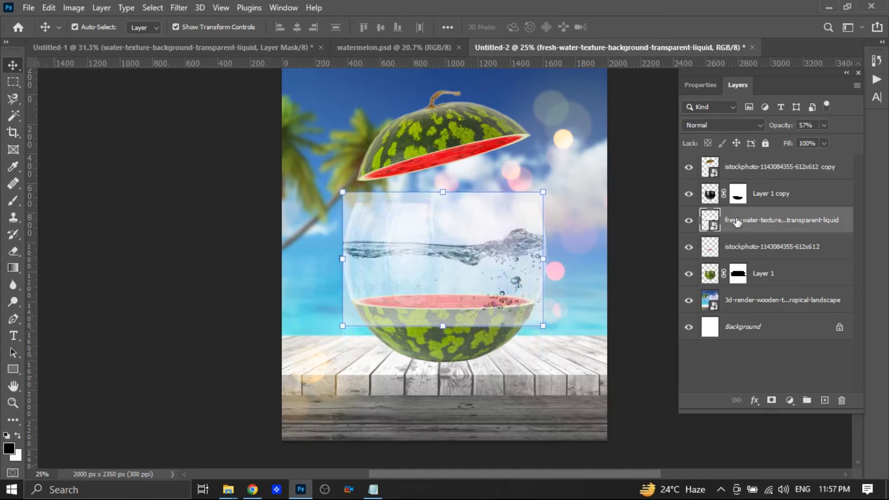
pyautogui.hotkey('shift', 'Up')
pyautogui.hotkey('shift', 'Up')
pyautogui.hotkey('shift', 'Up')
pyautogui.hotkey('shift', 'Up')
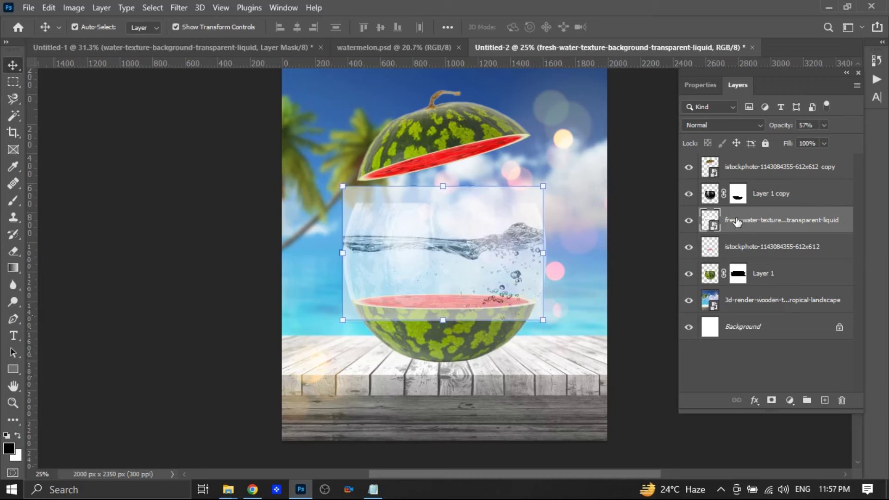
# Enlarge the water image slightly so its right side reaches the edge of the glass body.
pyautogui.click(544, 252)
pyautogui.moveTo(546, 254); pyautogui.dragTo(548, 253)
pyautogui.click(650, 28)
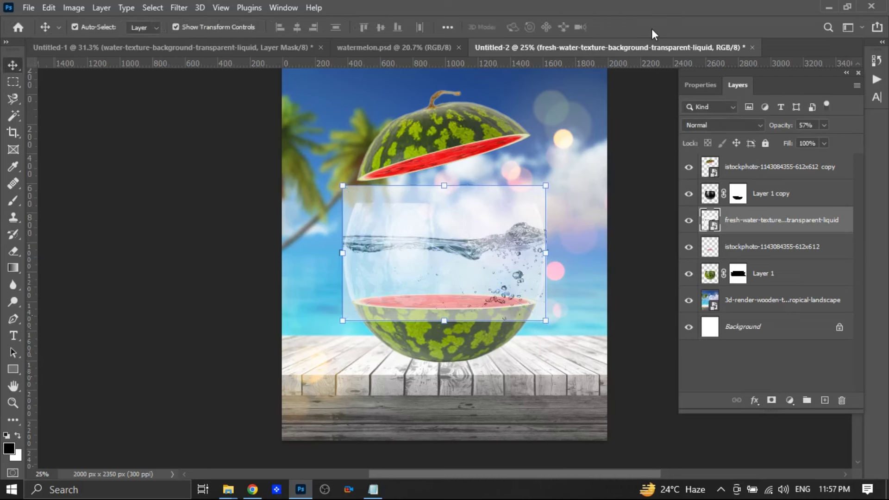
# Mask the fresh-water-texture layer with a selection loaded from Layer 1's mask, and invert the new mask.
pyautogui.click(765, 277)
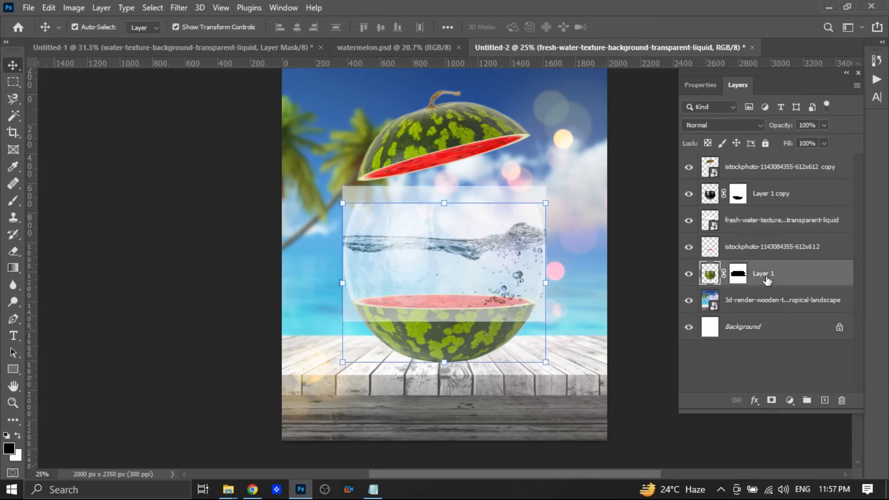
pyautogui.keyDown('ctrl'); pyautogui.click(739, 274); pyautogui.keyUp('ctrl')
pyautogui.click(747, 225)
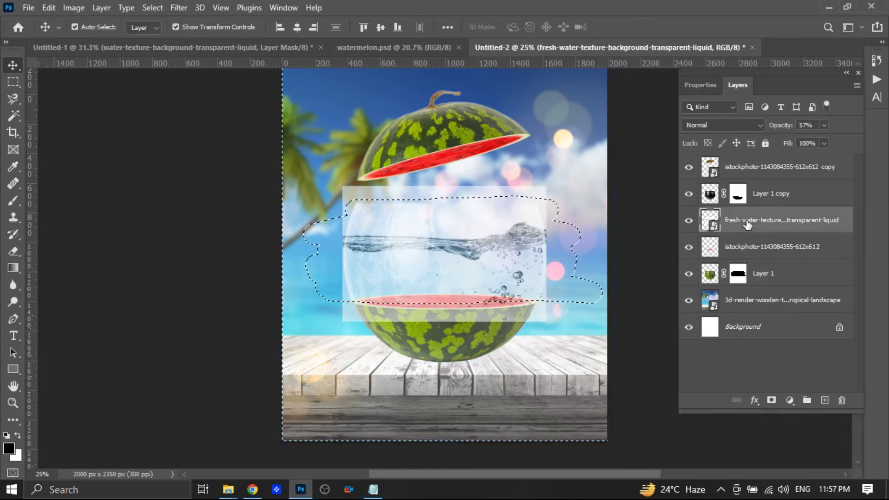
pyautogui.click(768, 401)
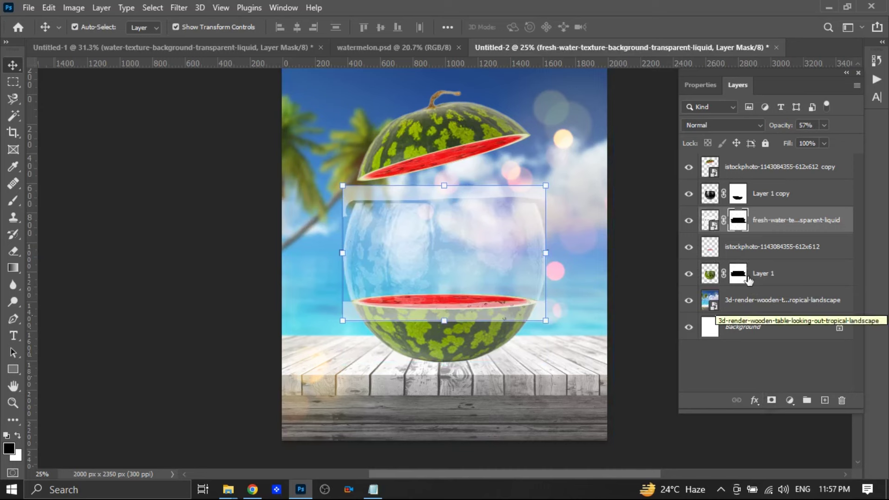
pyautogui.hotkey('ctrl', 'i')
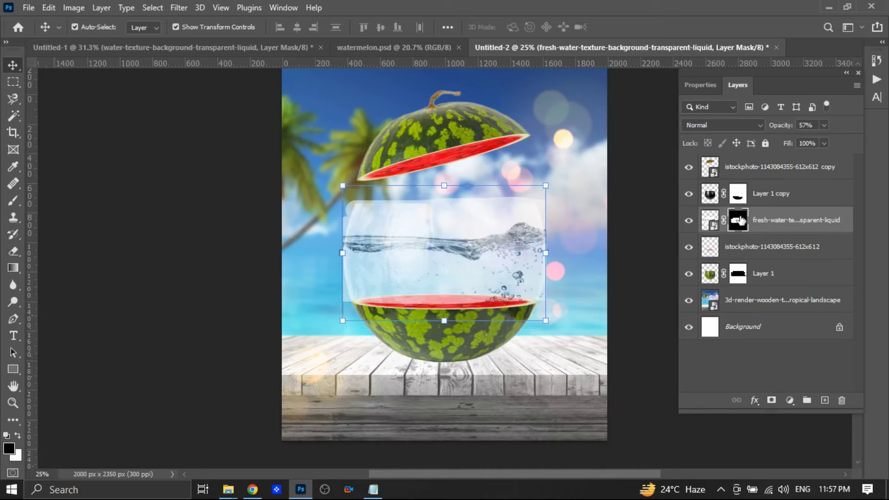
# Select the blank area above the waterline with the Magic Wand and paint it black on the water layer's mask.
pyautogui.click(15, 119)
pyautogui.click(446, 229)
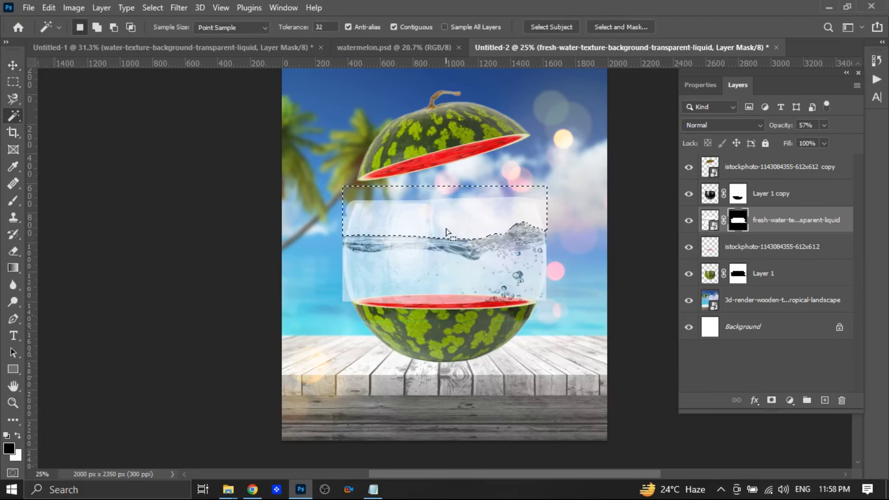
pyautogui.hotkey('shift', 'alt', 's')
pyautogui.click(739, 197)
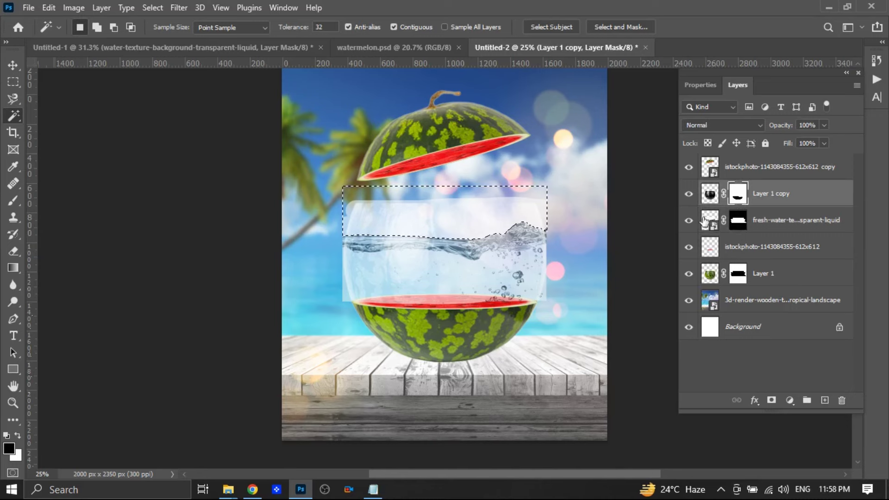
pyautogui.click(711, 222)
pyautogui.click(17, 201)
pyautogui.click(17, 435)
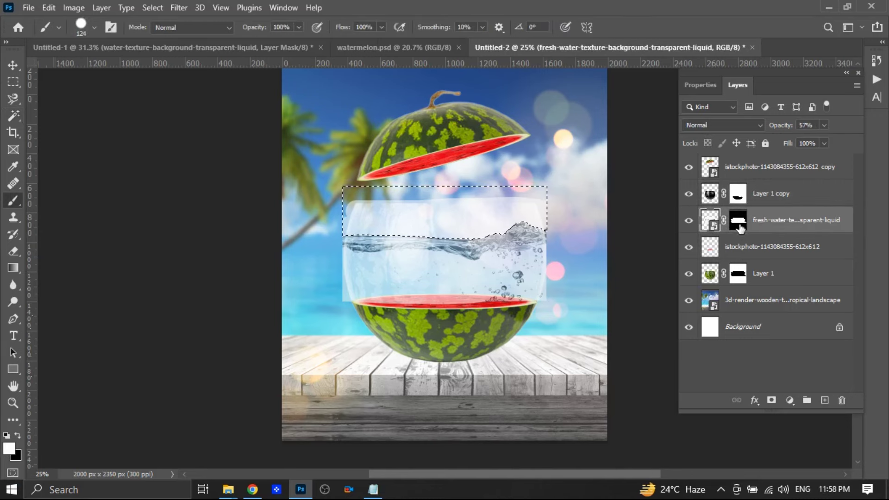
pyautogui.click(738, 221)
pyautogui.press('x')
pyautogui.moveTo(365, 214)
pyautogui.mouseDown()
pyautogui.moveTo(349, 232)
pyautogui.moveTo(412, 231)
pyautogui.moveTo(395, 203)
pyautogui.moveTo(374, 204)
pyautogui.moveTo(395, 212)
pyautogui.moveTo(378, 218)
pyautogui.moveTo(489, 231)
pyautogui.moveTo(539, 219)
pyautogui.moveTo(544, 204)
pyautogui.moveTo(428, 201)
pyautogui.moveTo(477, 216)
pyautogui.mouseUp()
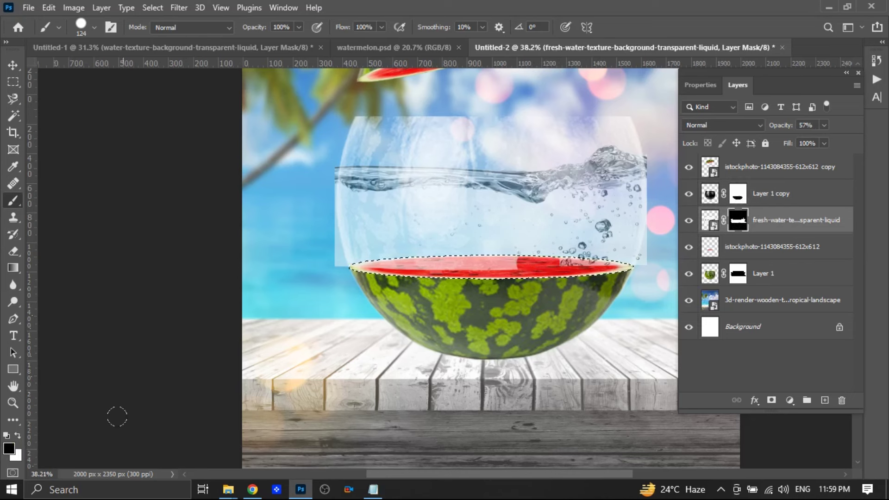
# Paint white on the water layer's mask inside the base's red flesh selection to reveal water there, and deselect.
pyautogui.click(20, 432)
pyautogui.moveTo(384, 259)
pyautogui.mouseDown()
pyautogui.moveTo(551, 259)
pyautogui.moveTo(403, 273)
pyautogui.moveTo(561, 262)
pyautogui.moveTo(365, 268)
pyautogui.moveTo(352, 259)
pyautogui.mouseUp()
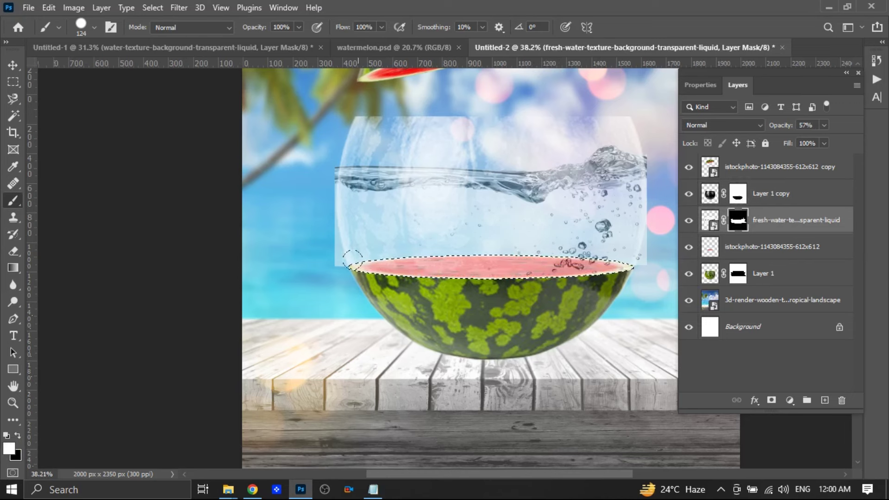
pyautogui.hotkey('ctrl', 'd')
# Try painting black at 43% brush opacity on the water layer's mask over the base's red flesh, and undo it.
pyautogui.press('v')
pyautogui.click(19, 436)
pyautogui.click(14, 201)
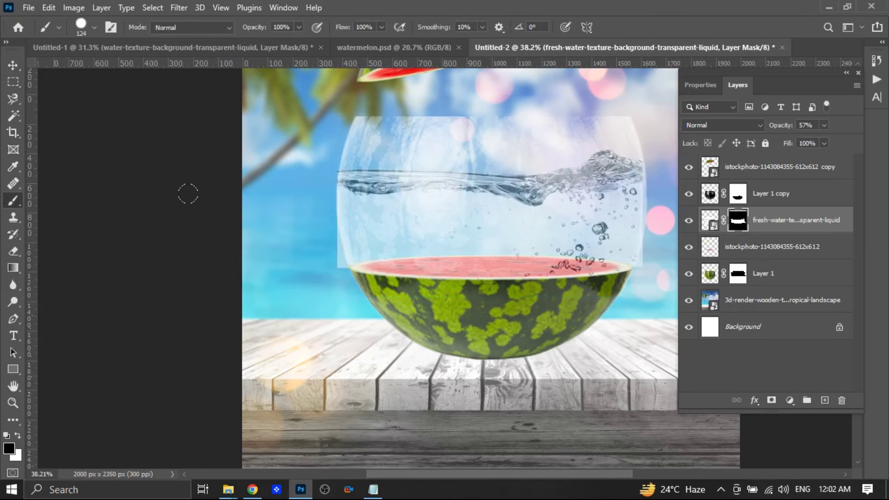
pyautogui.moveTo(265, 31); pyautogui.dragTo(240, 32)
pyautogui.moveTo(369, 258); pyautogui.dragTo(590, 259)
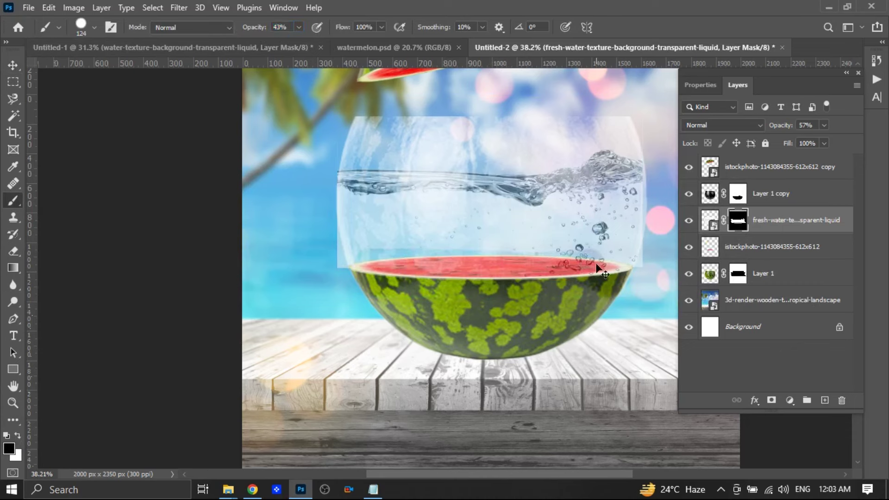
pyautogui.hotkey('ctrl', 'z')
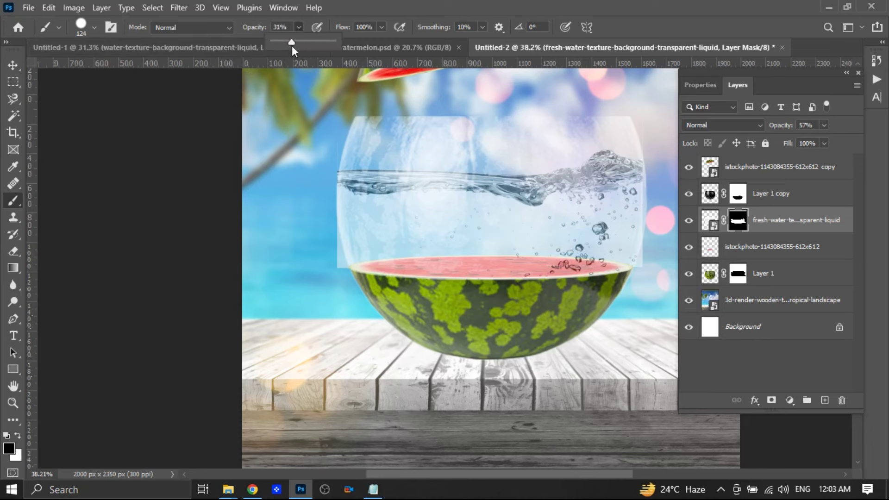
# Paint black with a 58 px brush at 17% opacity on the water layer's mask over the red flesh.
pyautogui.click(96, 27)
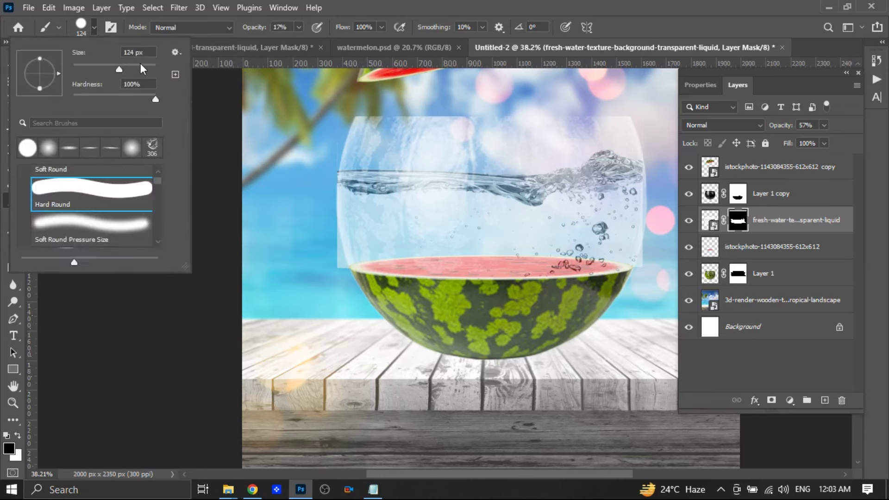
pyautogui.moveTo(118, 68); pyautogui.dragTo(96, 69)
pyautogui.moveTo(403, 266)
pyautogui.mouseDown()
pyautogui.moveTo(571, 264)
pyautogui.moveTo(385, 268)
pyautogui.moveTo(603, 264)
pyautogui.moveTo(429, 267)
pyautogui.moveTo(520, 264)
pyautogui.mouseUp()
# Add a new layer clipped to Layer 1 and set its blend mode to Overlay.
pyautogui.click(760, 276)
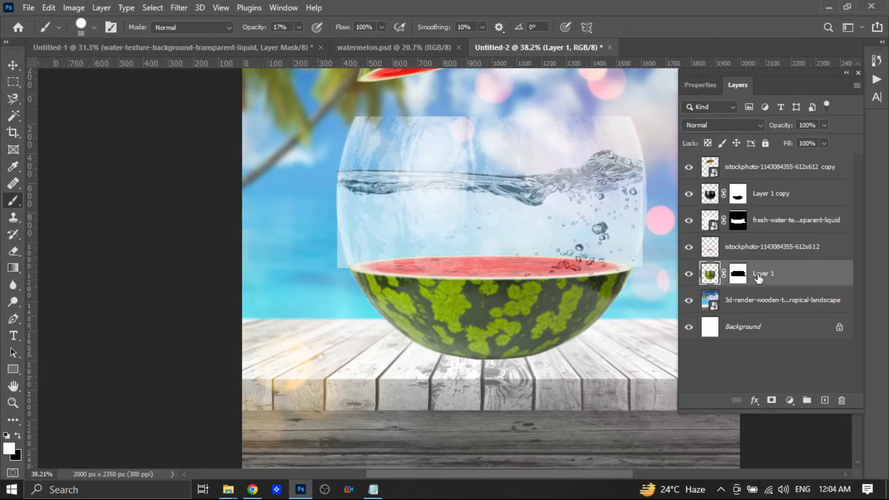
pyautogui.click(824, 400)
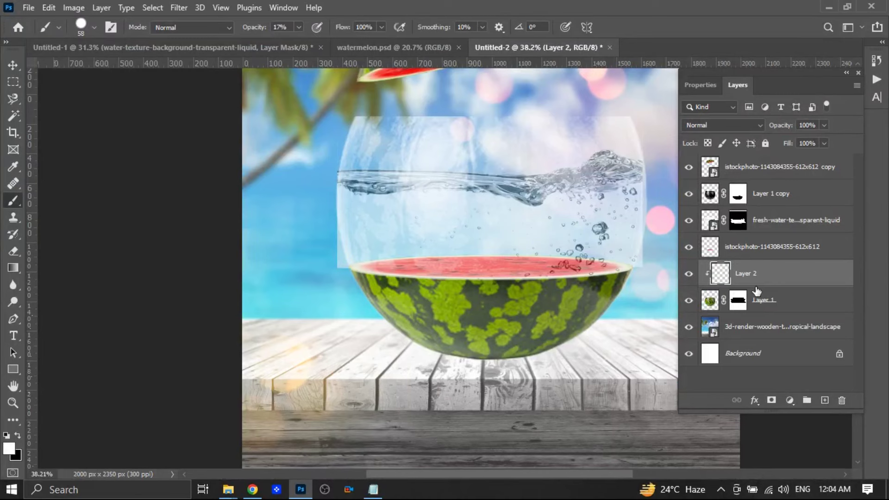
pyautogui.click(733, 127)
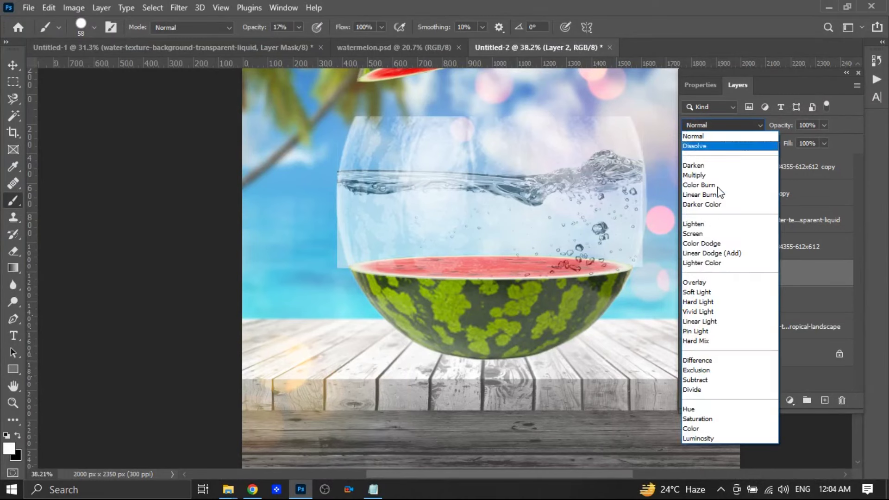
pyautogui.click(706, 281)
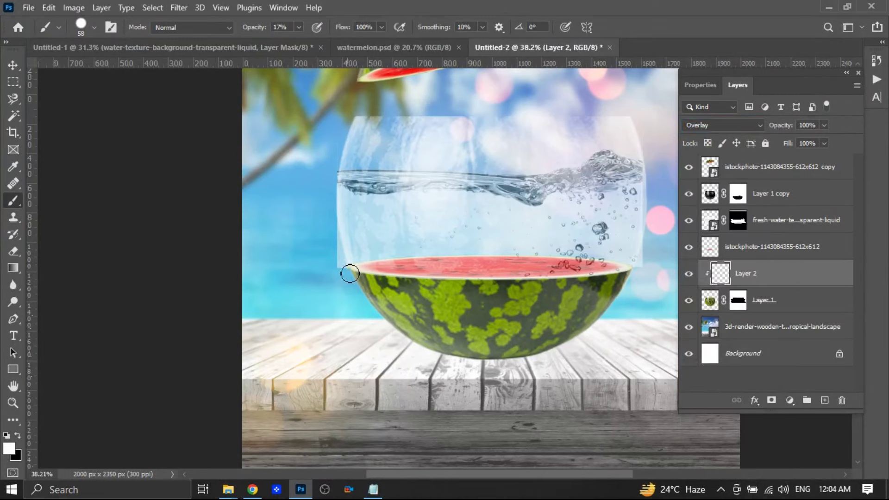
# Paint white along the upper rim of the watermelon base with a soft 58 px brush at 100% opacity.
pyautogui.click(299, 27)
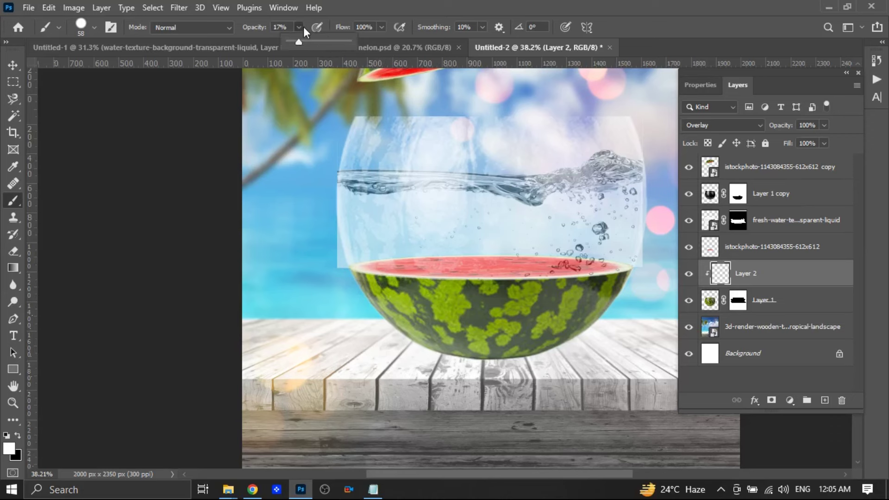
pyautogui.moveTo(298, 43); pyautogui.dragTo(372, 47)
pyautogui.click(357, 271)
pyautogui.moveTo(357, 271); pyautogui.dragTo(401, 277)
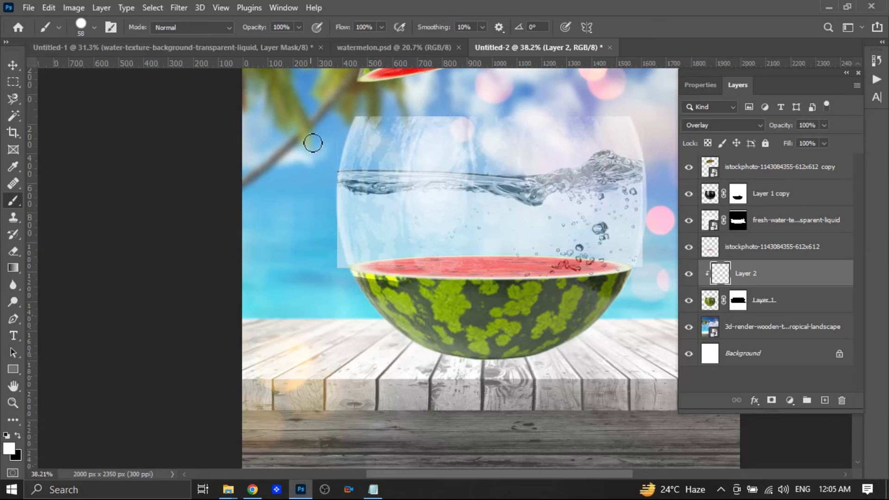
pyautogui.rightClick(409, 243)
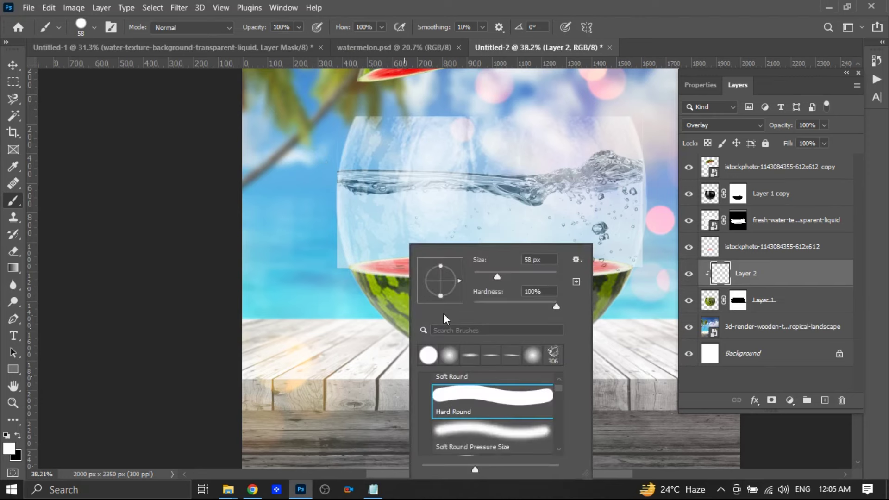
pyautogui.click(455, 360)
pyautogui.click(354, 272)
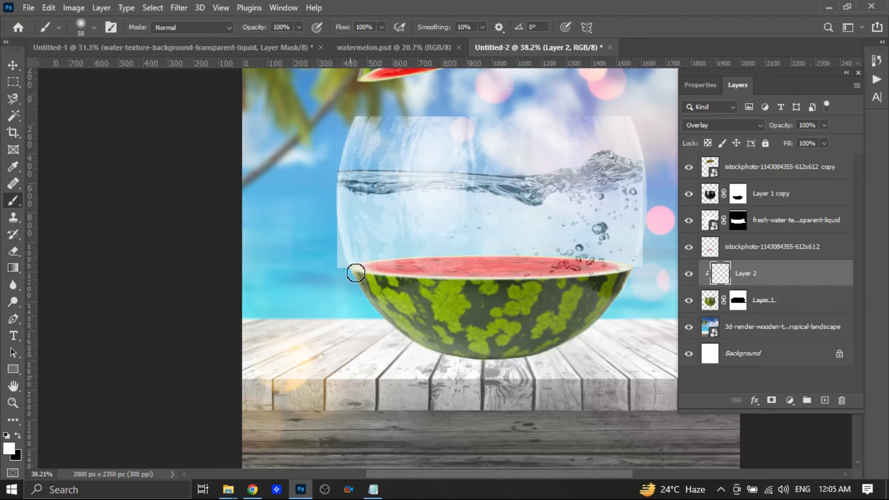
pyautogui.moveTo(372, 276)
pyautogui.mouseDown()
pyautogui.moveTo(469, 286)
pyautogui.moveTo(638, 274)
pyautogui.mouseUp()
# Lower the opacity of the clipped Overlay highlight layer to 68%.
pyautogui.click(824, 125)
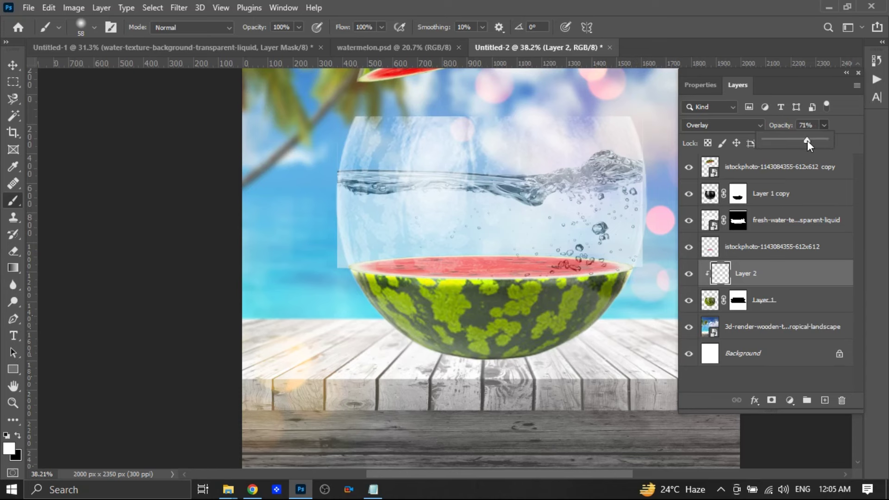
pyautogui.moveTo(807, 140); pyautogui.dragTo(805, 140)
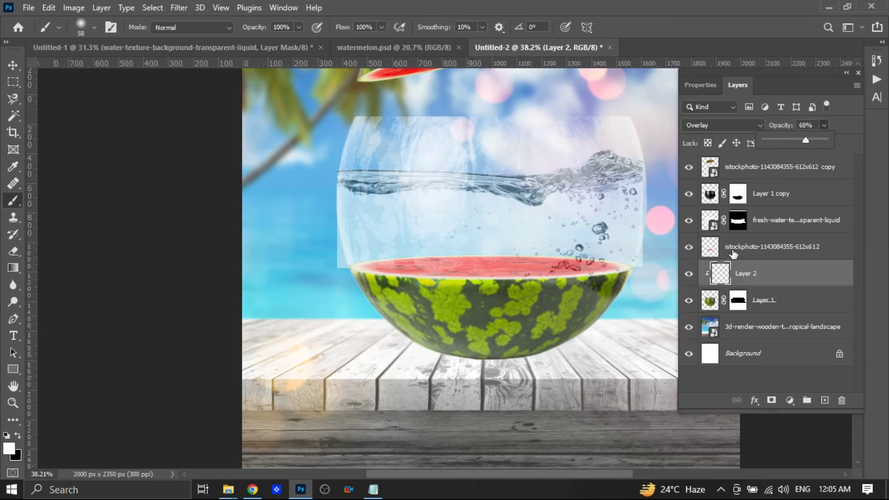
pyautogui.click(13, 66)
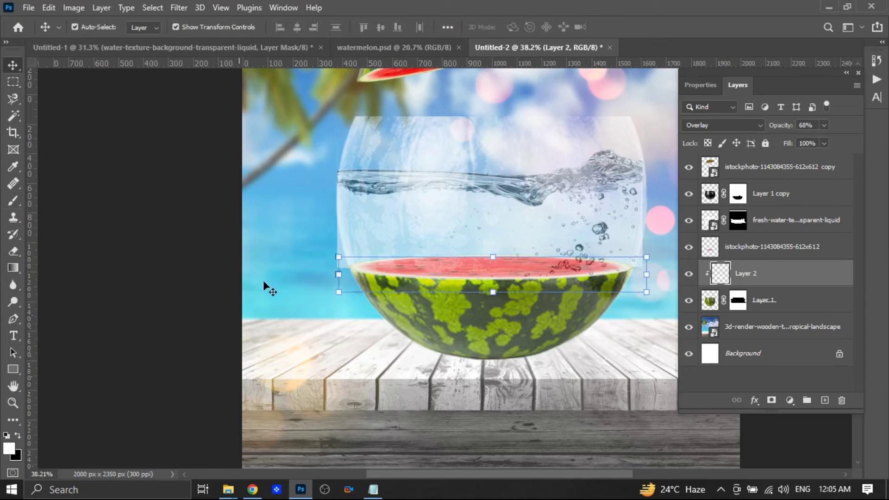
# Paint black with the soft brush on the water layer's mask to hide the water spilling outside the lower glass edges.
pyautogui.click(688, 221)
pyautogui.click(688, 220)
pyautogui.click(738, 220)
pyautogui.click(10, 205)
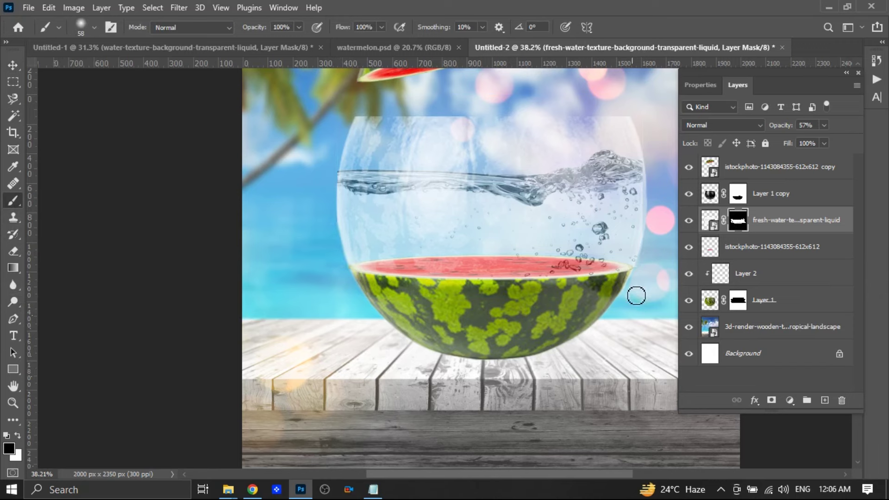
pyautogui.click(13, 65)
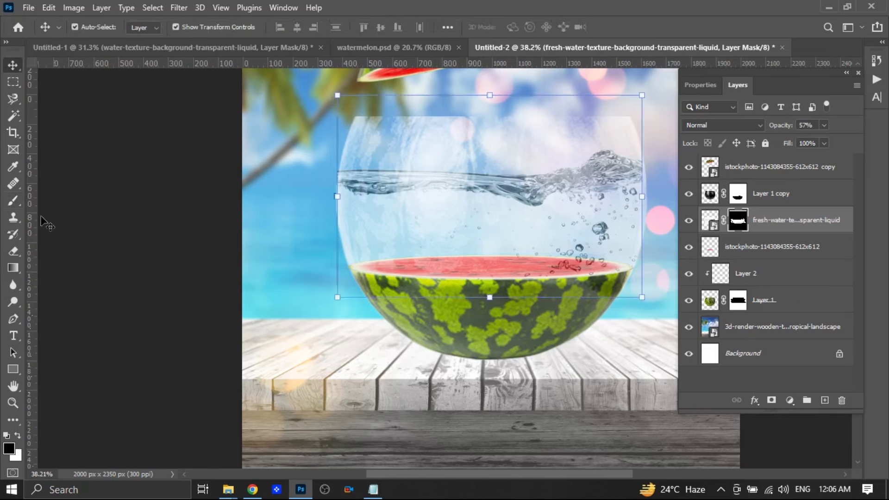
pyautogui.press('x')
pyautogui.click(85, 273)
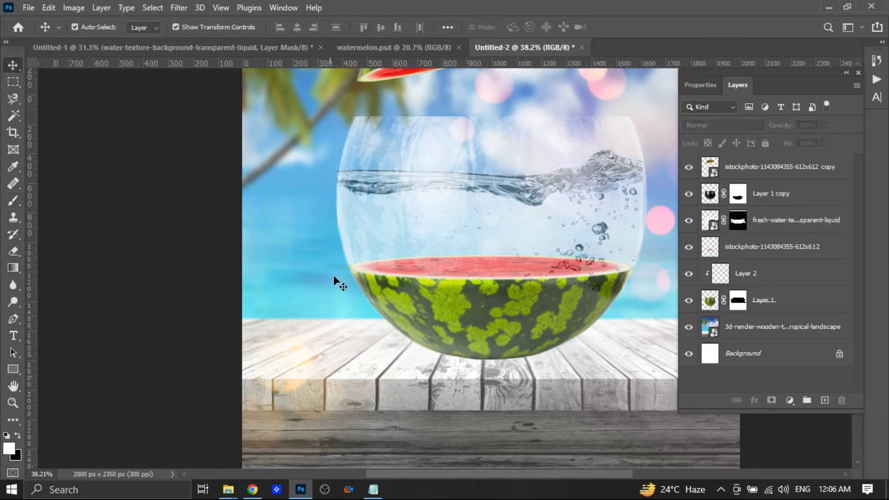
pyautogui.click(737, 220)
pyautogui.click(13, 200)
pyautogui.press('x')
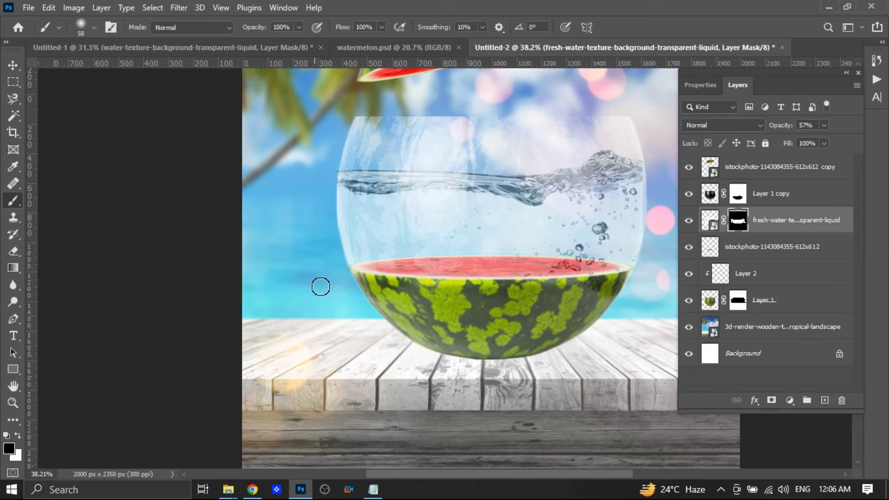
pyautogui.click(13, 64)
pyautogui.click(233, 299)
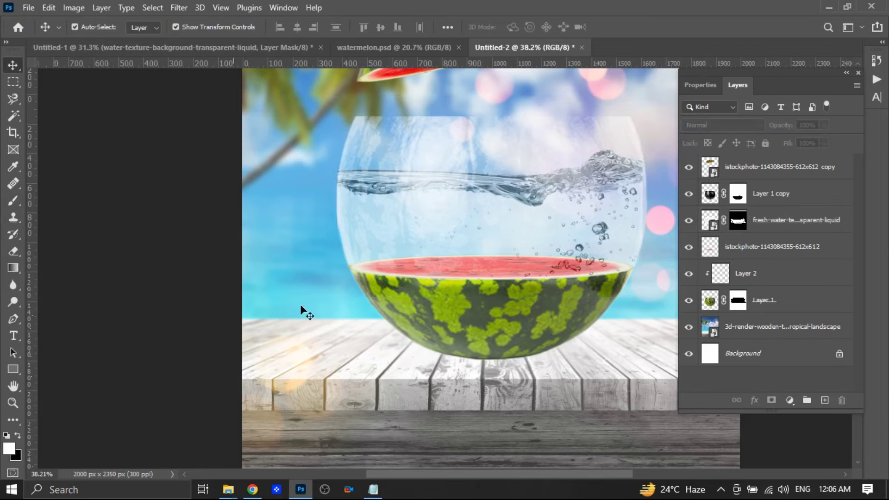
# Place the embedded goldfish image pngimg.com - fish_PNG25137 above the base's red flesh layer.
pyautogui.moveTo(412, 478); pyautogui.dragTo(453, 478)
pyautogui.click(782, 248)
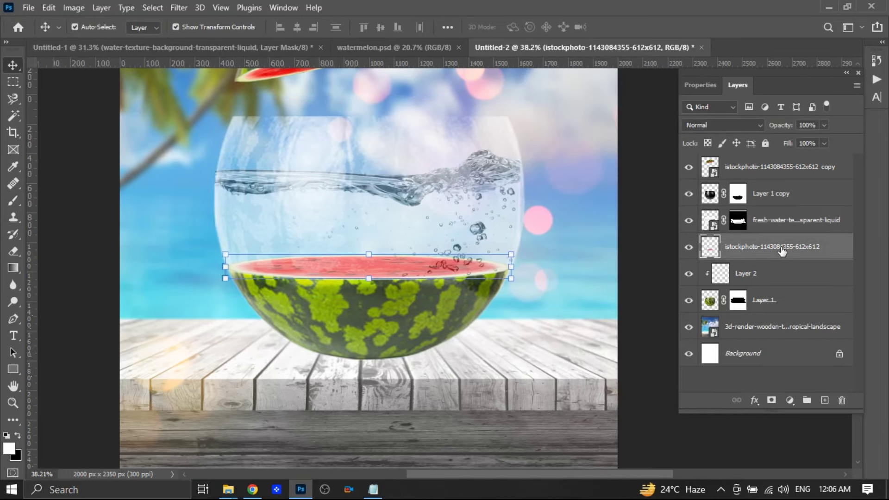
pyautogui.click(28, 8)
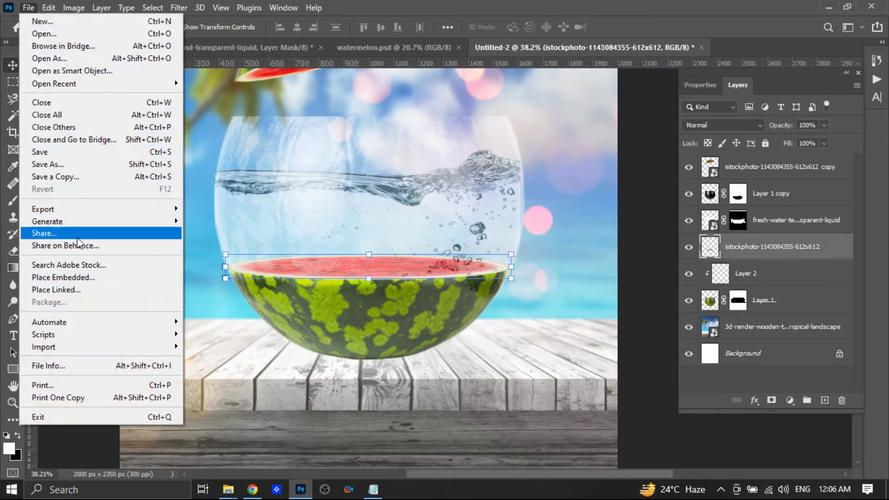
pyautogui.click(75, 277)
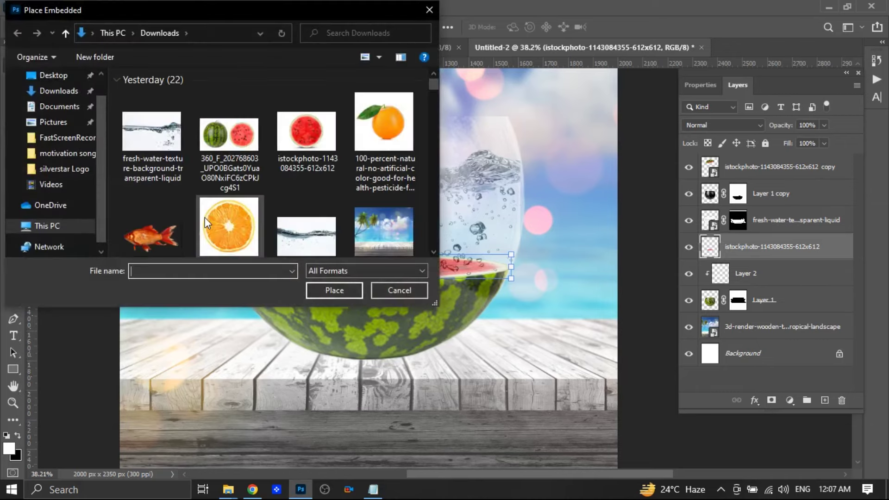
pyautogui.click(148, 234)
pyautogui.click(340, 290)
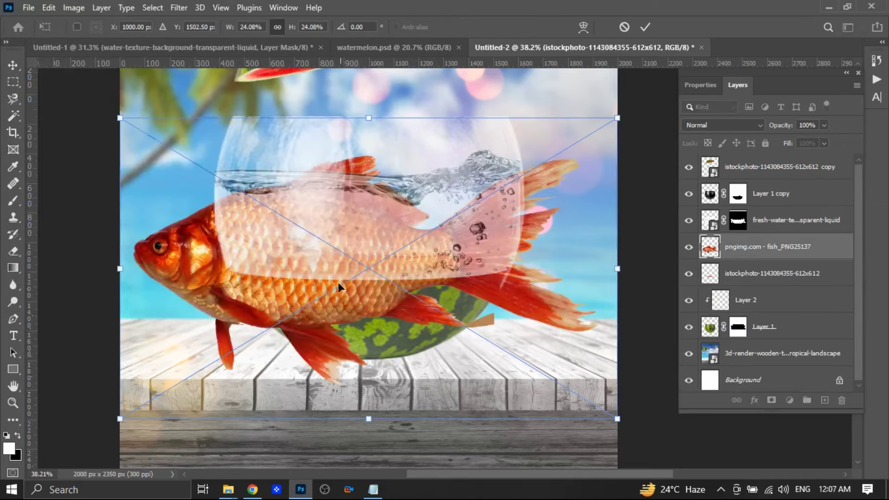
# Scale the goldfish to 4.07%, rotate it 6.96°, and position it in the water at the middle of the glass body.
pyautogui.moveTo(121, 118); pyautogui.dragTo(347, 228)
pyautogui.moveTo(399, 255)
pyautogui.mouseDown()
pyautogui.moveTo(410, 263)
pyautogui.moveTo(433, 250)
pyautogui.moveTo(398, 247)
pyautogui.moveTo(396, 238)
pyautogui.mouseUp()
pyautogui.moveTo(337, 206); pyautogui.dragTo(323, 196)
pyautogui.moveTo(345, 226)
pyautogui.mouseDown()
pyautogui.moveTo(329, 176)
pyautogui.moveTo(350, 209)
pyautogui.moveTo(346, 229)
pyautogui.mouseUp()
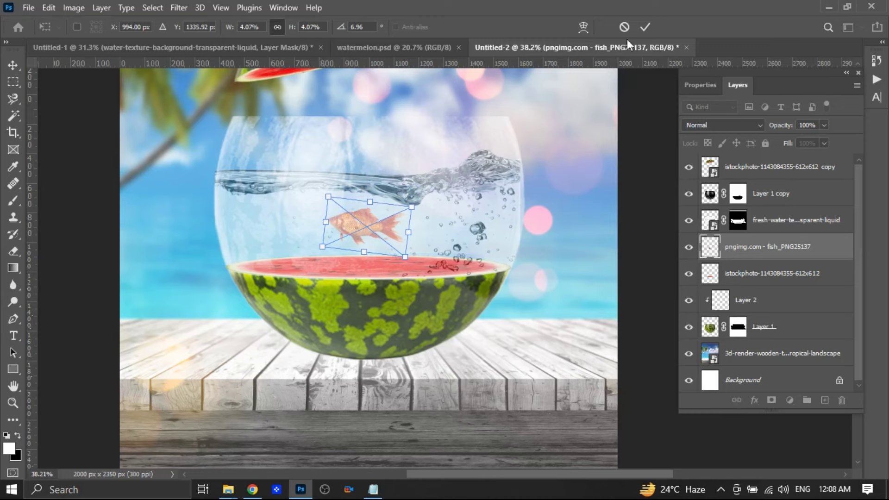
pyautogui.click(644, 28)
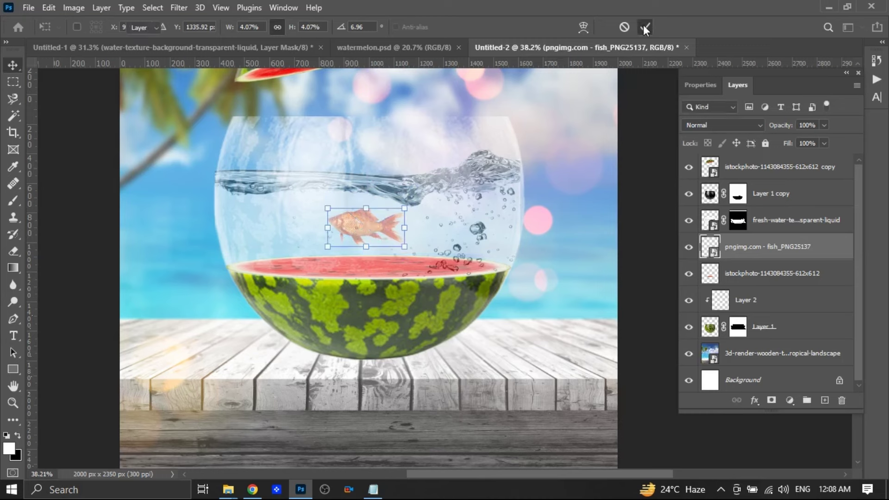
# Set up a soft black brush at 1811 px and flatten its tip into a thin horizontal ellipse.
pyautogui.click(741, 355)
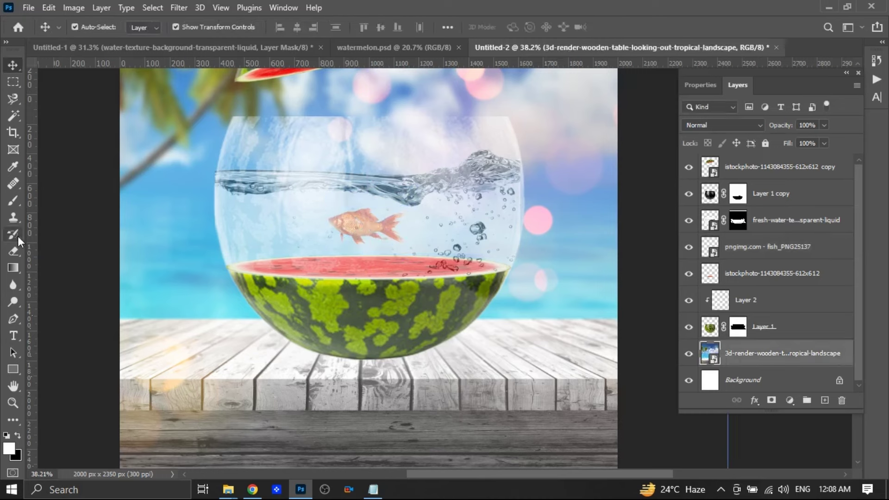
pyautogui.click(15, 197)
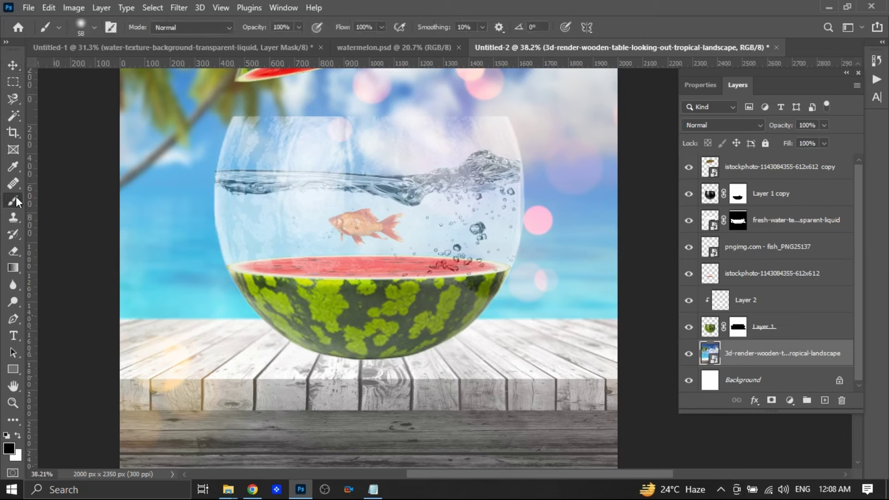
pyautogui.click(94, 27)
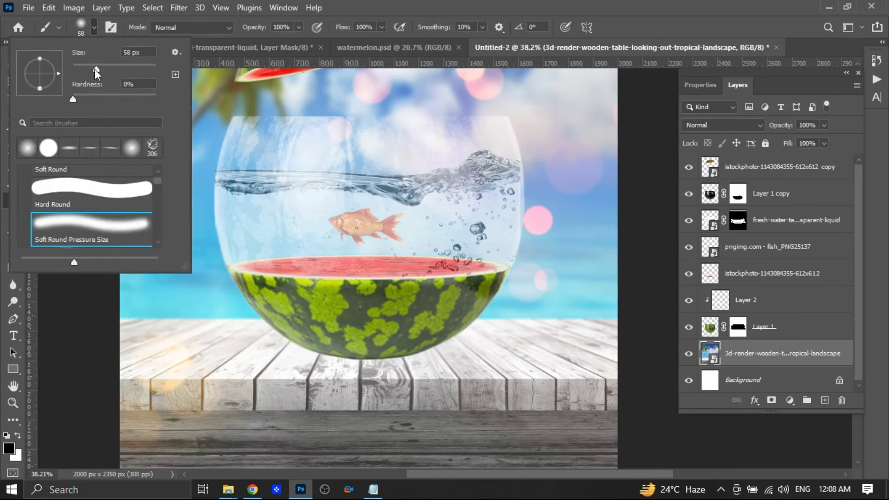
pyautogui.moveTo(145, 68); pyautogui.dragTo(150, 69)
pyautogui.moveTo(40, 88); pyautogui.dragTo(39, 77)
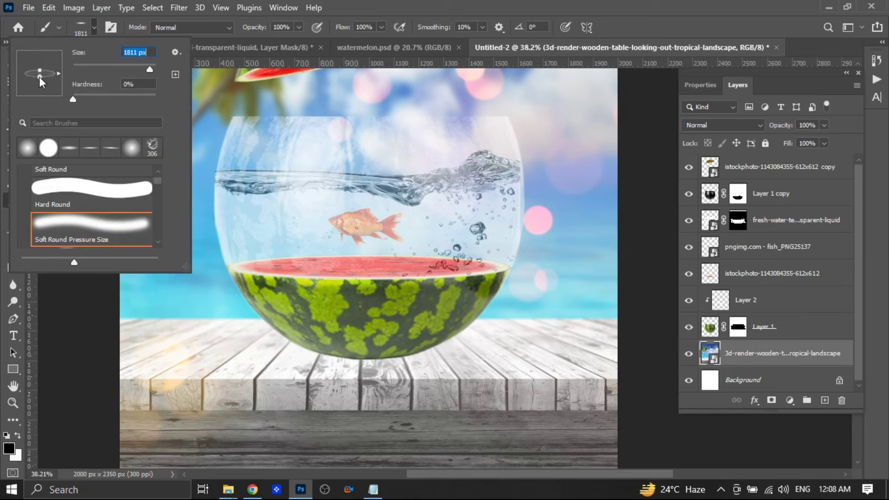
# Add a new layer above the beach background and paint a flattened 1000 px black shadow beneath the watermelon.
pyautogui.click(824, 400)
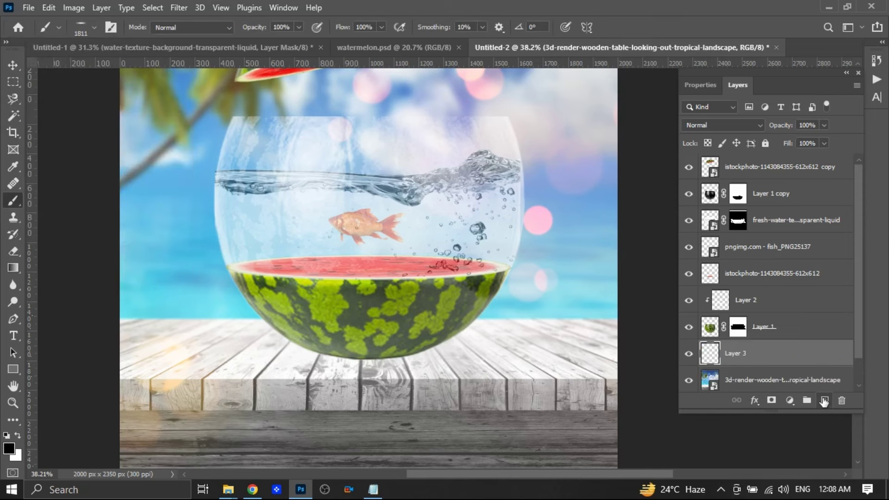
pyautogui.click(94, 28)
pyautogui.click(139, 52)
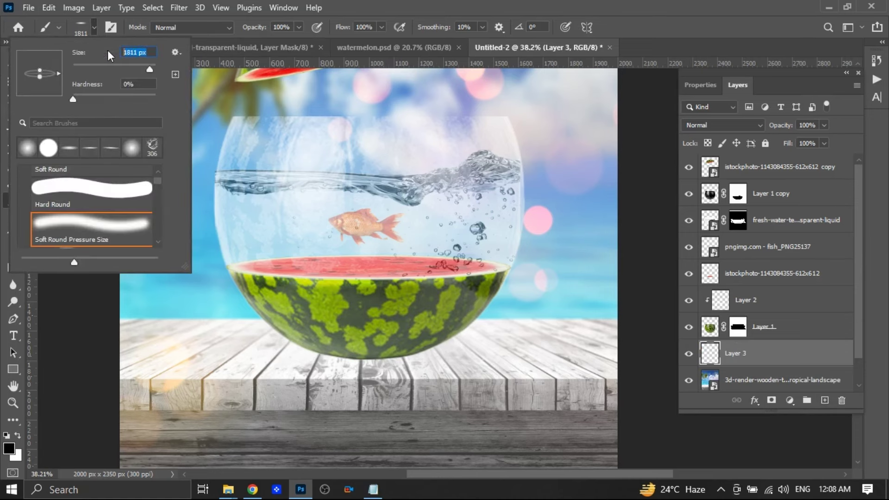
pyautogui.write('1000')
pyautogui.press('Return')
pyautogui.click(280, 348)
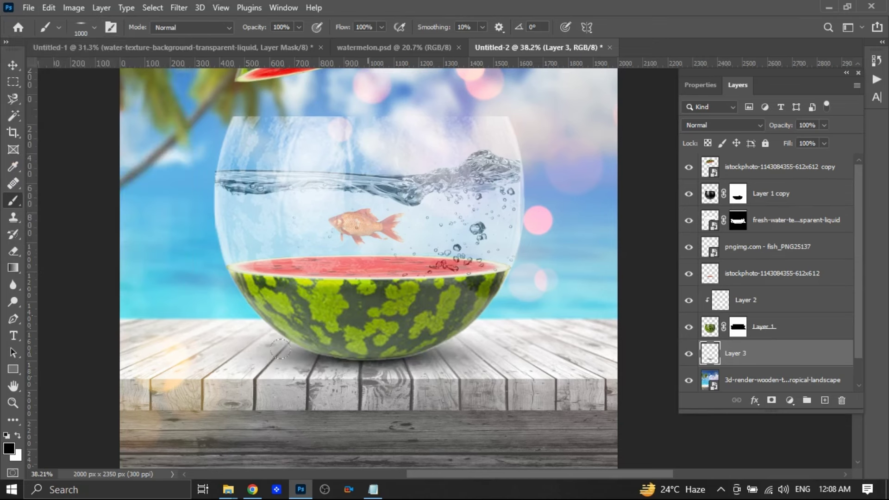
pyautogui.click(18, 67)
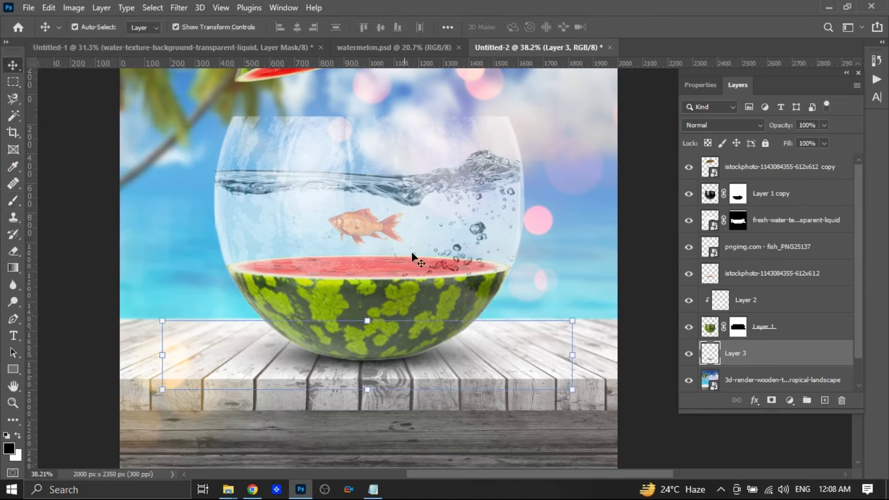
# Add a Curves adjustment over the whole image, with a highlight point and a darkening point at input 108, output 50.
pyautogui.scroll(-3, 571, 295)
pyautogui.moveTo(523, 473); pyautogui.dragTo(559, 474)
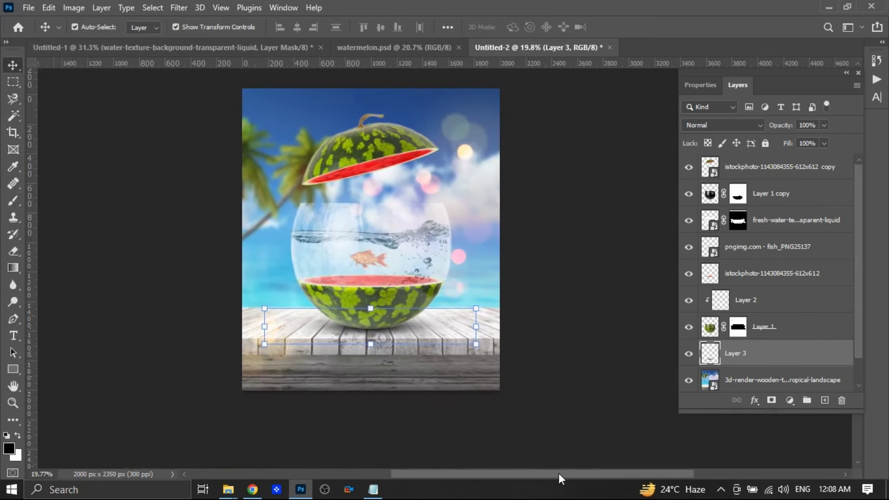
pyautogui.click(648, 398)
pyautogui.click(789, 400)
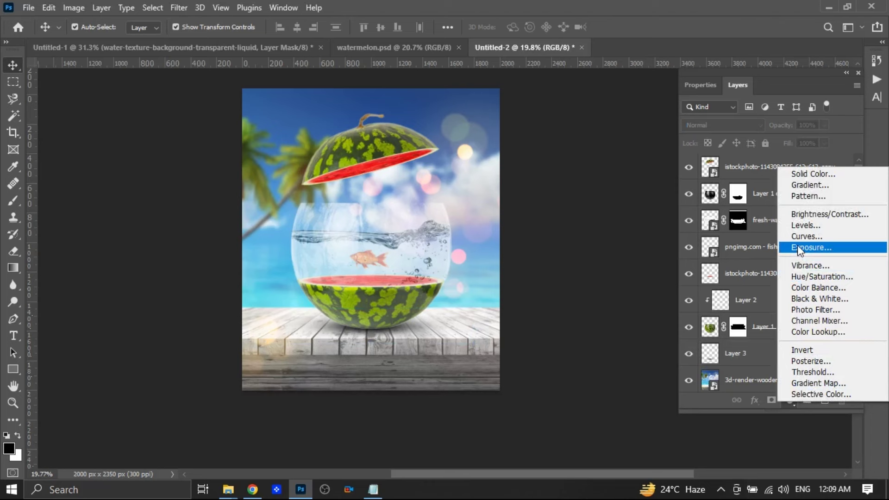
pyautogui.click(794, 237)
pyautogui.moveTo(744, 261); pyautogui.dragTo(767, 256)
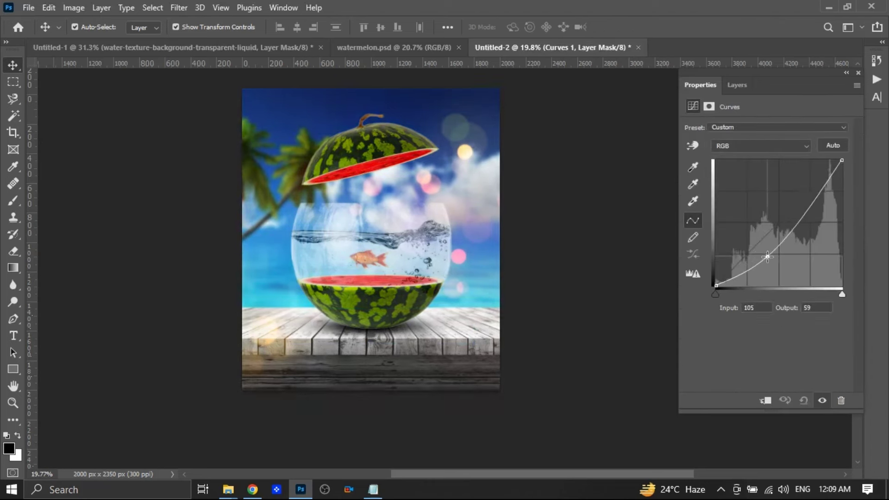
pyautogui.moveTo(826, 193)
pyautogui.mouseDown()
pyautogui.moveTo(823, 182)
pyautogui.moveTo(828, 198)
pyautogui.moveTo(822, 190)
pyautogui.mouseUp()
pyautogui.moveTo(767, 256); pyautogui.dragTo(769, 260)
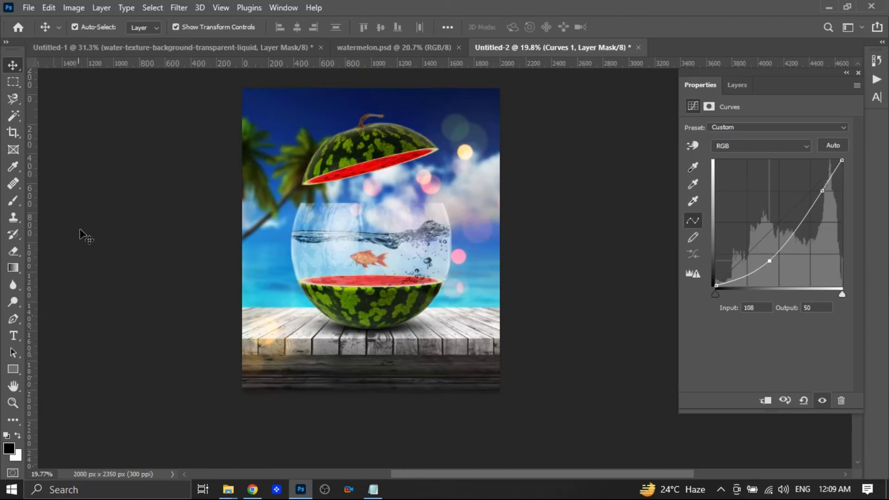
pyautogui.click(90, 140)
pyautogui.scroll(2, 359, 235)
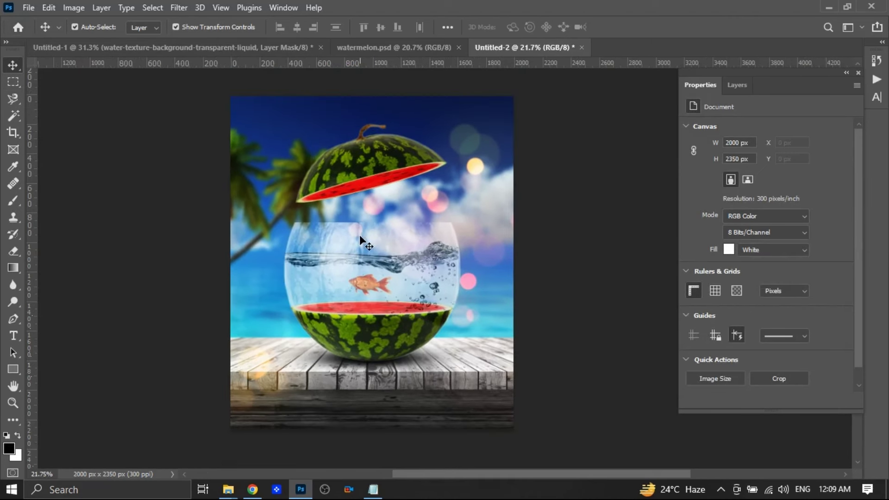
pyautogui.scroll(-1, 359, 234)
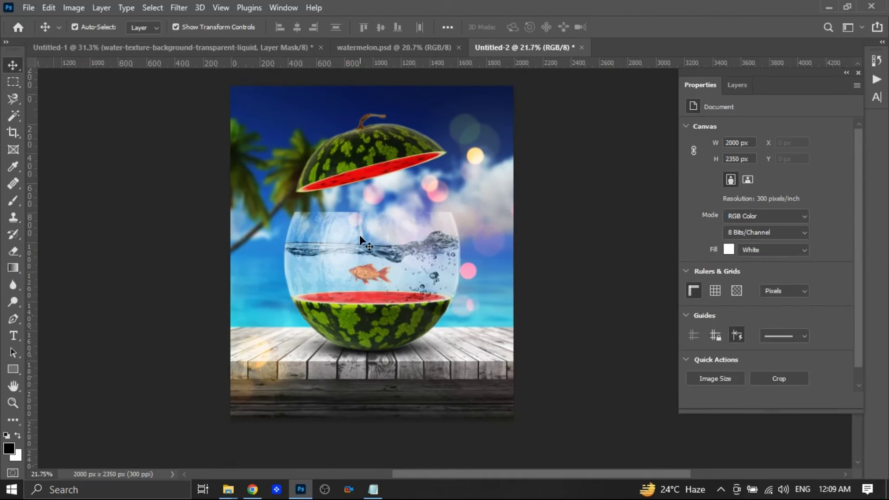